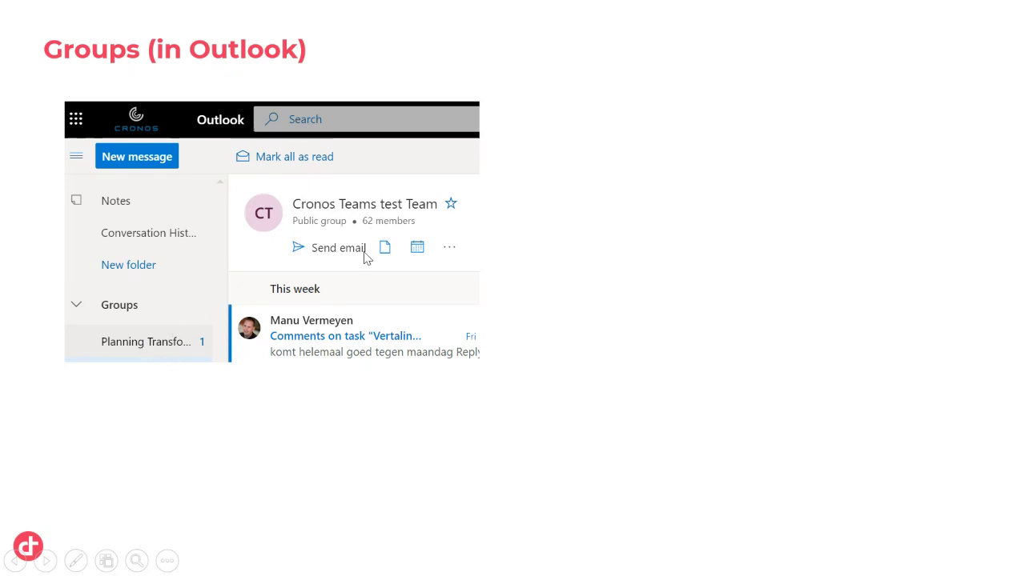
pyautogui.click(389, 255)
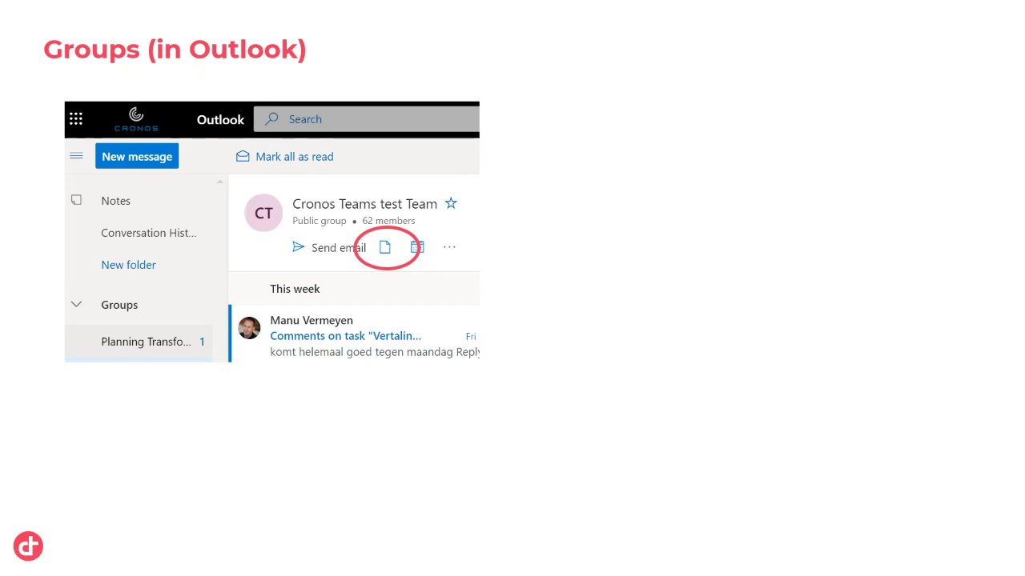
pyautogui.press('Right')
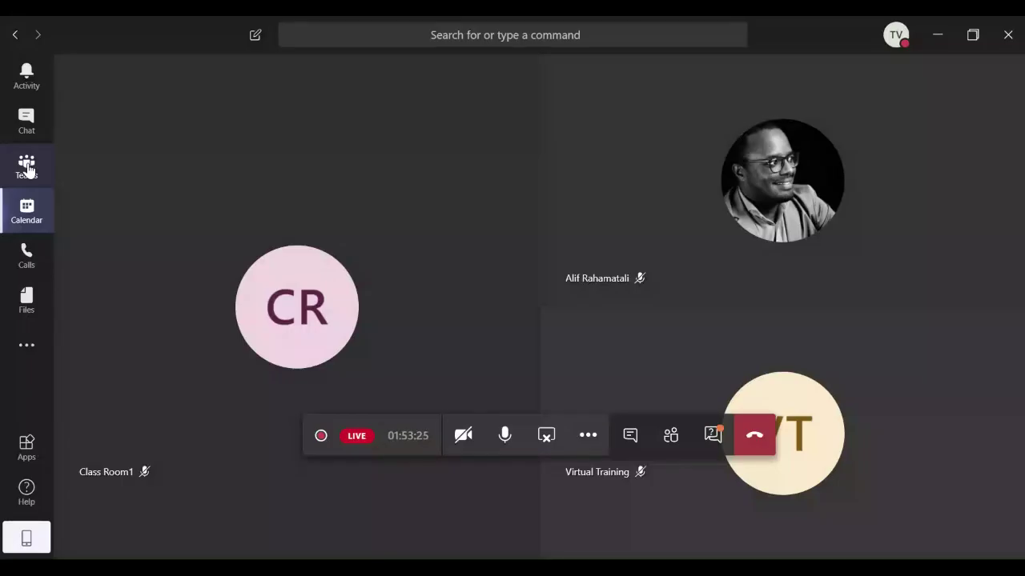
# Look through the shared files and earlier posts in the Virtual Training team's General channel
pyautogui.click(26, 167)
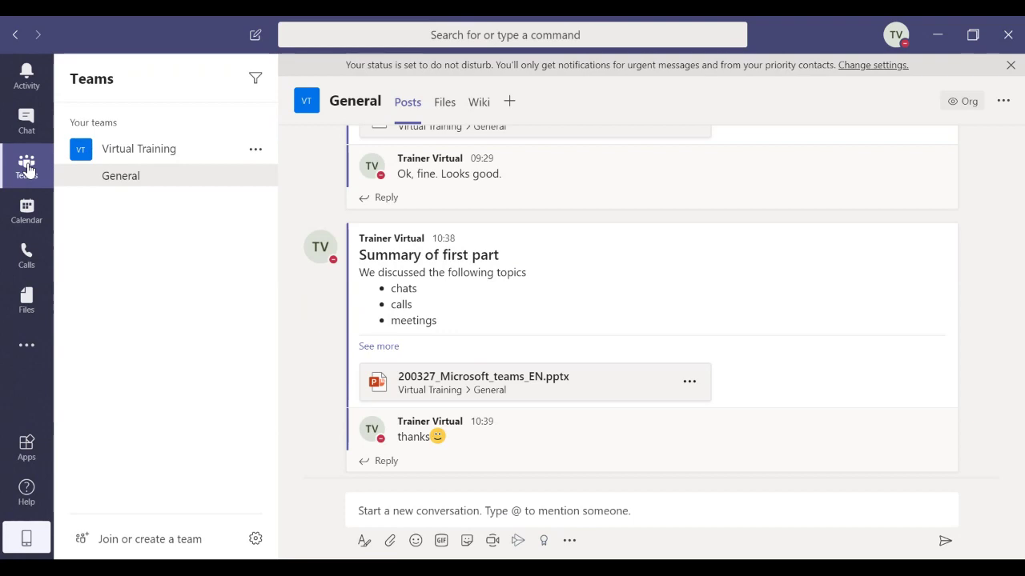
pyautogui.click(445, 102)
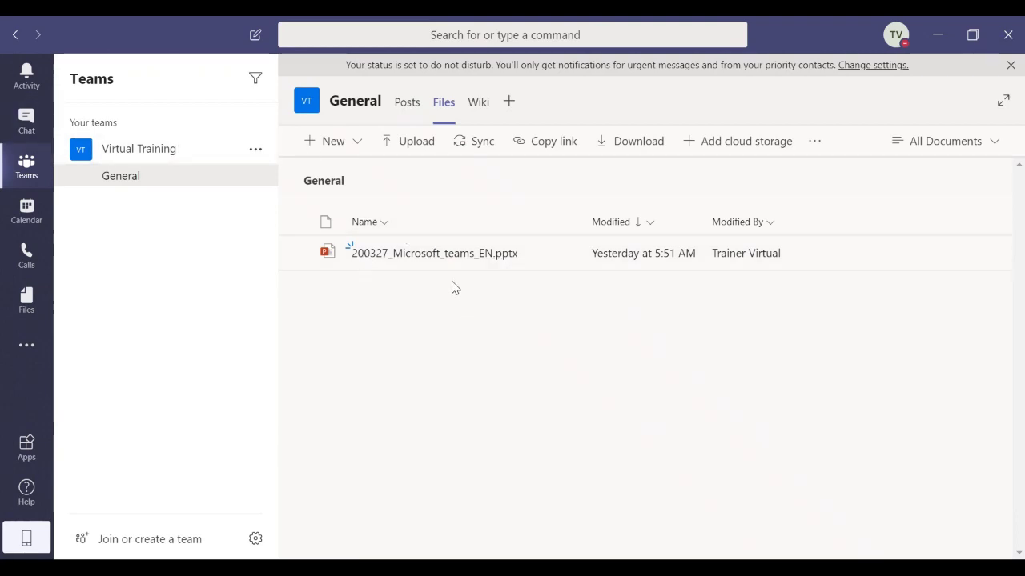
pyautogui.click(409, 102)
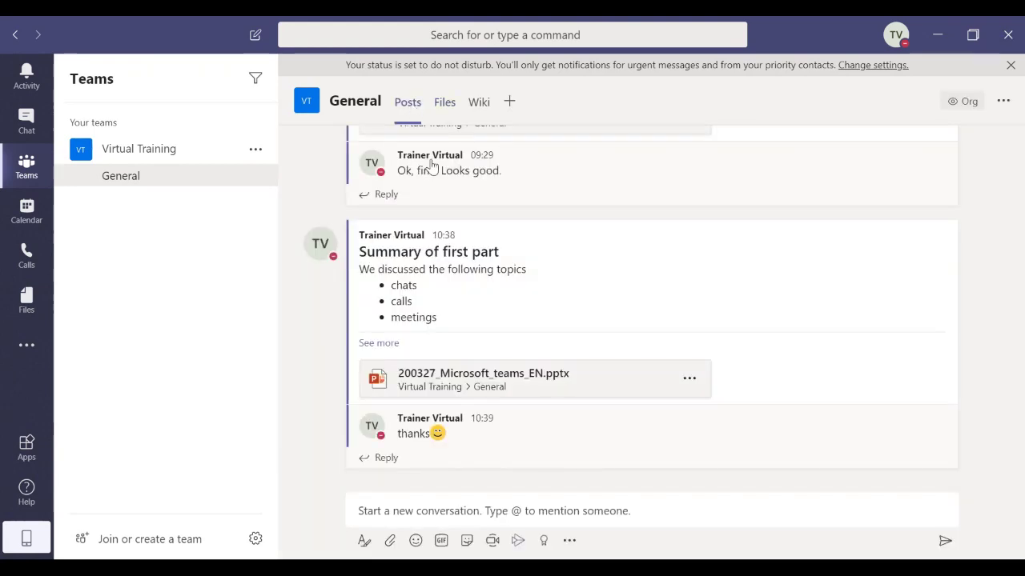
pyautogui.scroll(10, 512, 295)
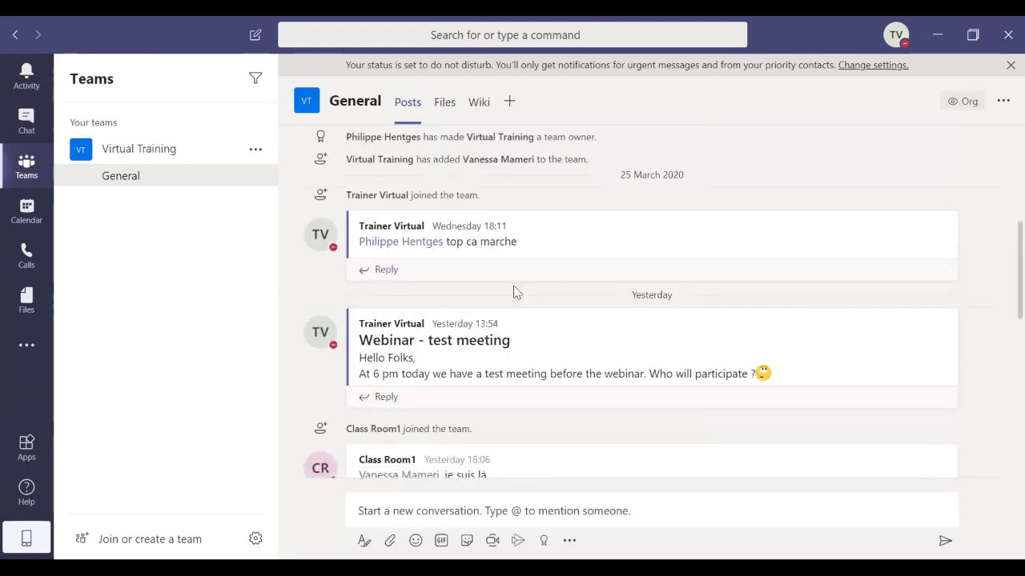
pyautogui.scroll(3, 514, 293)
pyautogui.scroll(-10, 515, 293)
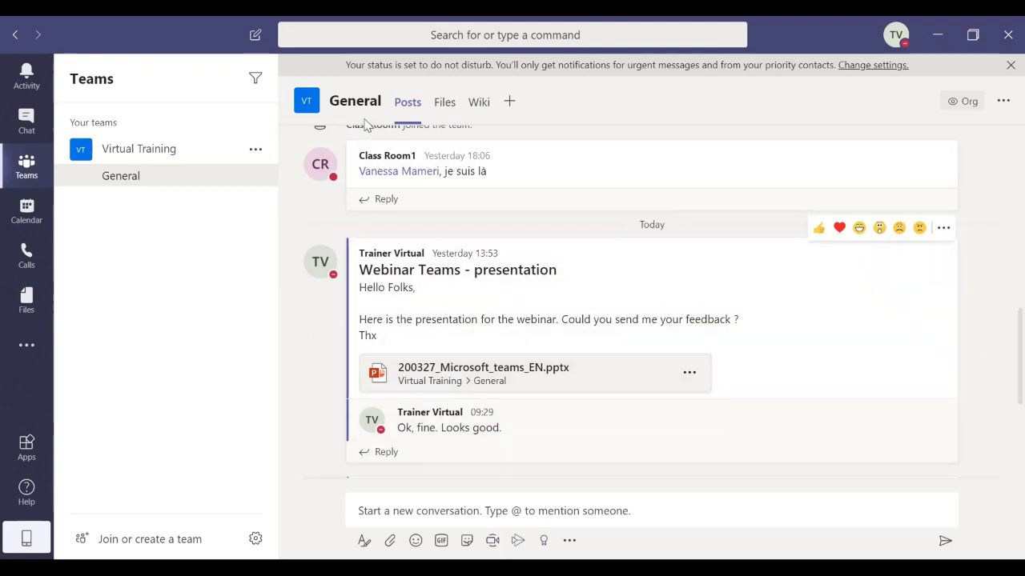
# Create a folder named Example in the General channel's files
pyautogui.click(444, 104)
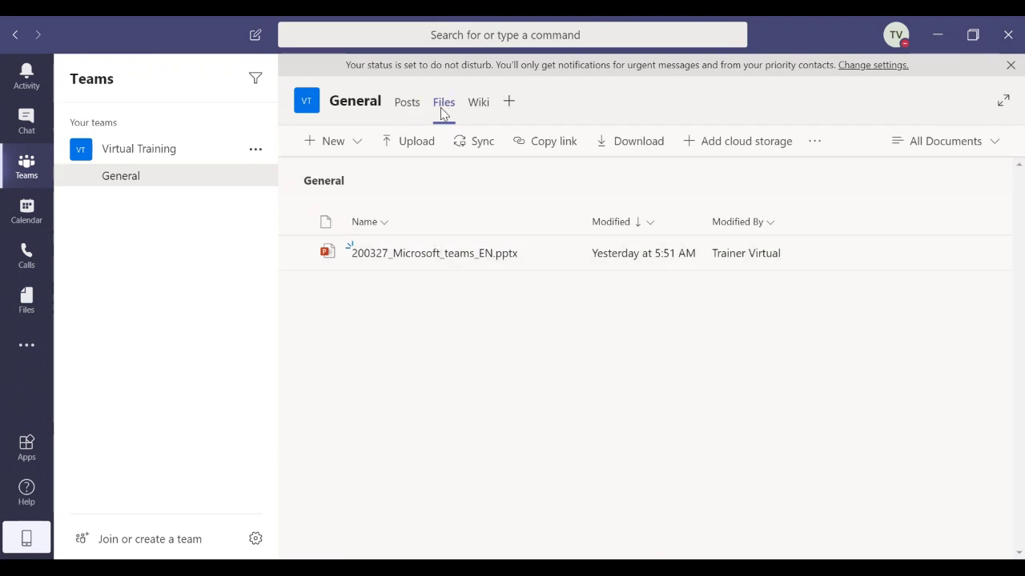
pyautogui.click(358, 150)
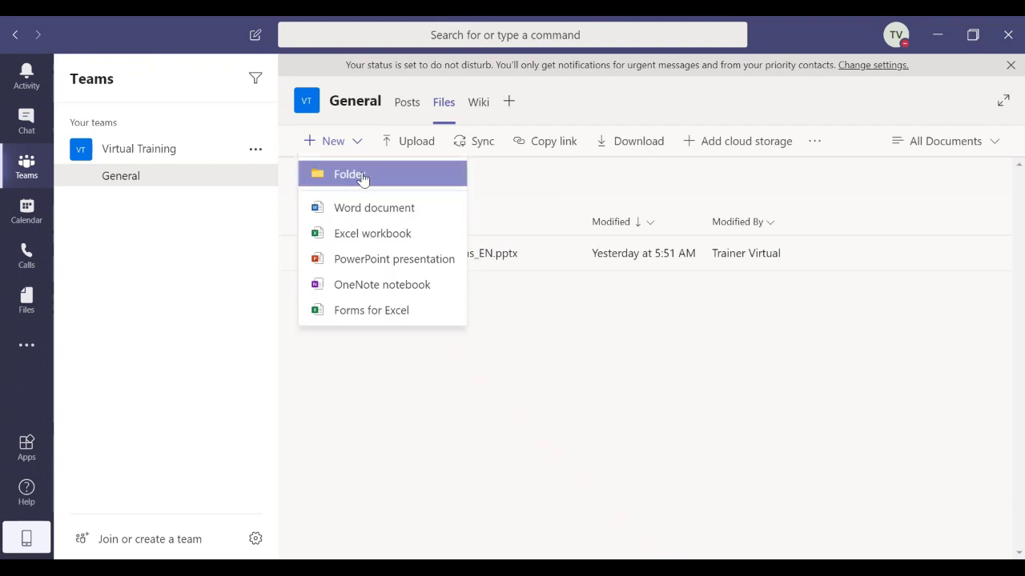
pyautogui.click(360, 175)
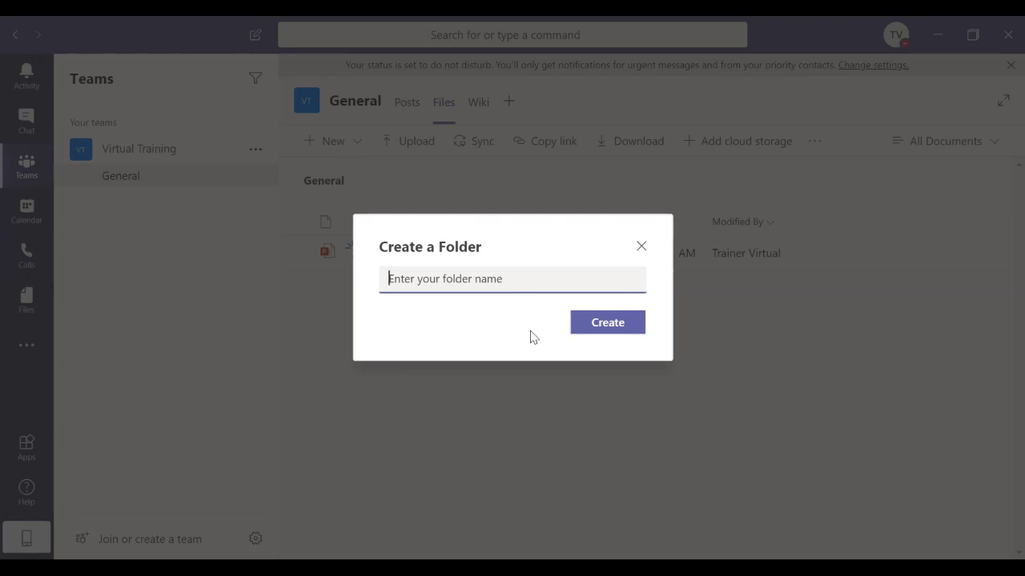
pyautogui.write('Example')
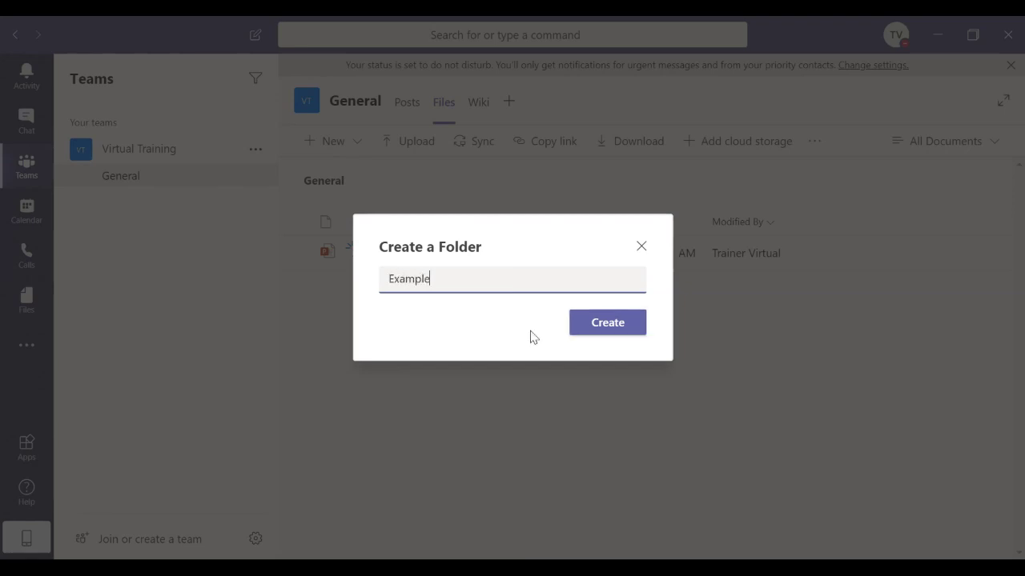
pyautogui.click(598, 328)
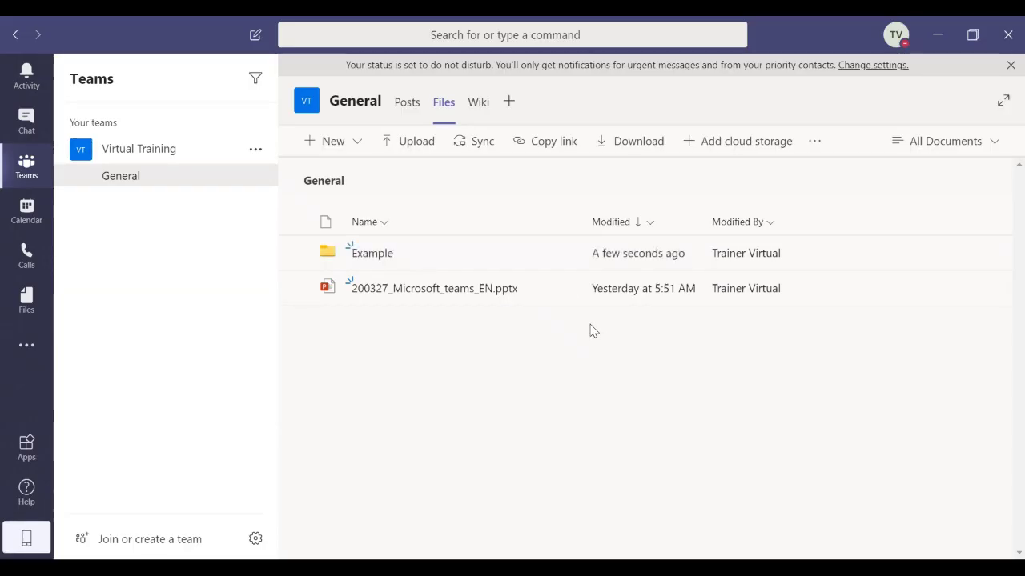
# Create an Excel workbook named Budget 2020 in the General channel's files
pyautogui.click(358, 144)
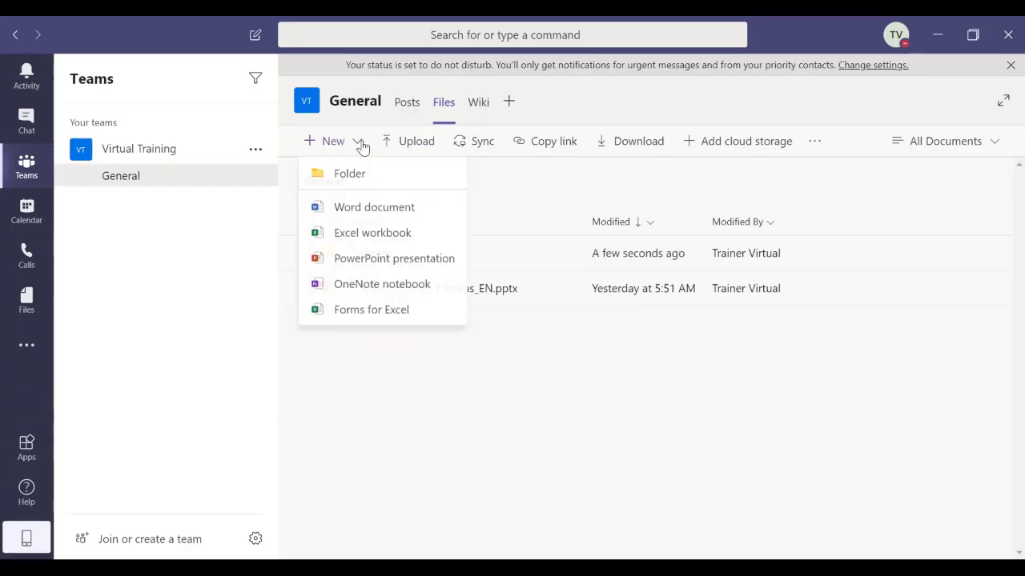
pyautogui.click(381, 244)
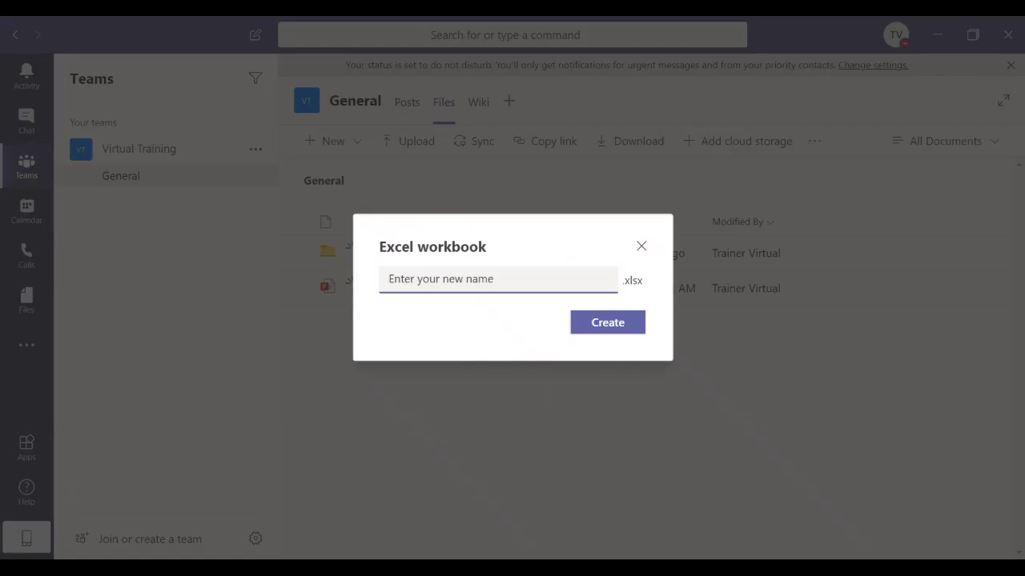
pyautogui.write('Budget 2020')
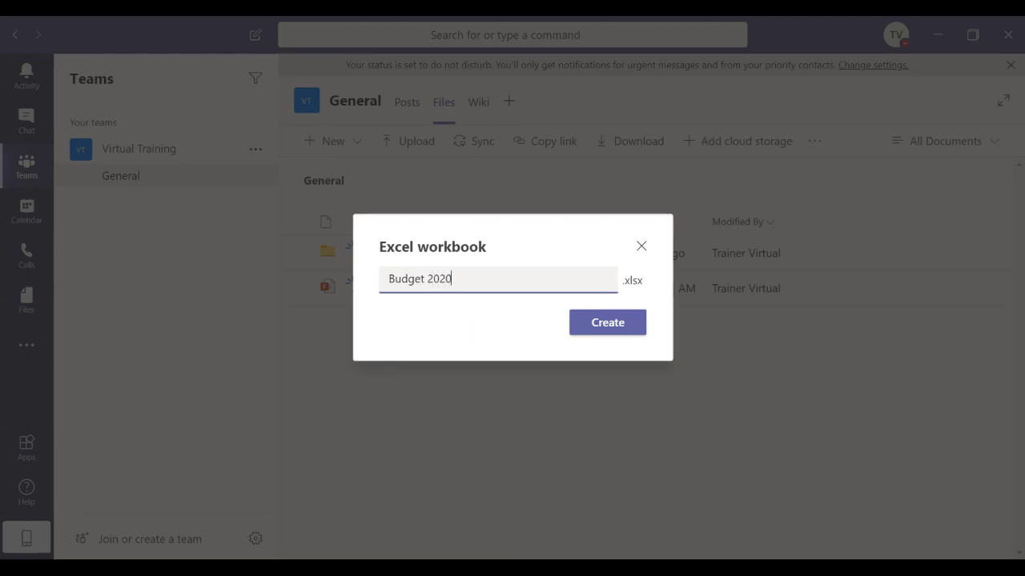
pyautogui.click(623, 330)
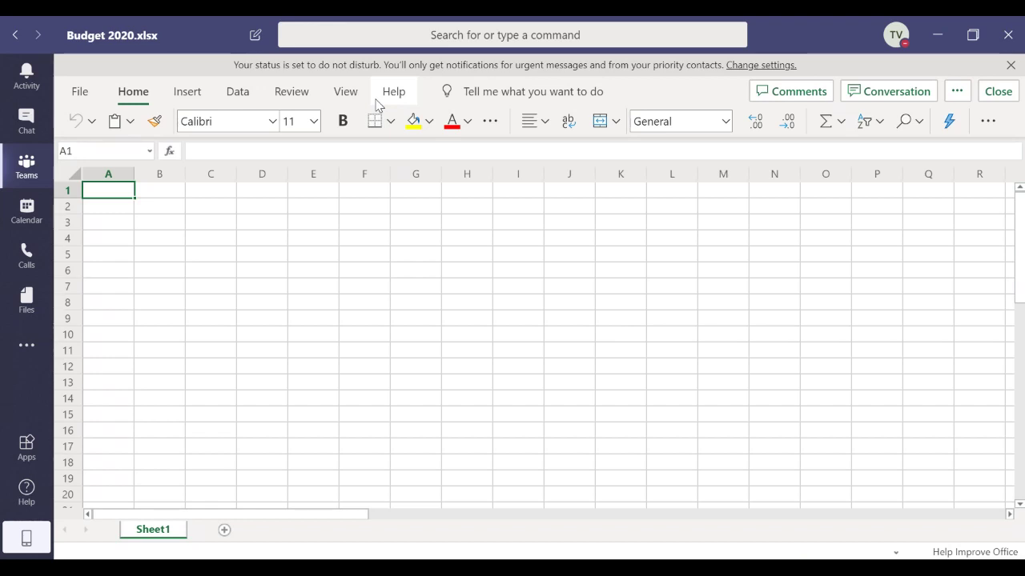
pyautogui.click(956, 93)
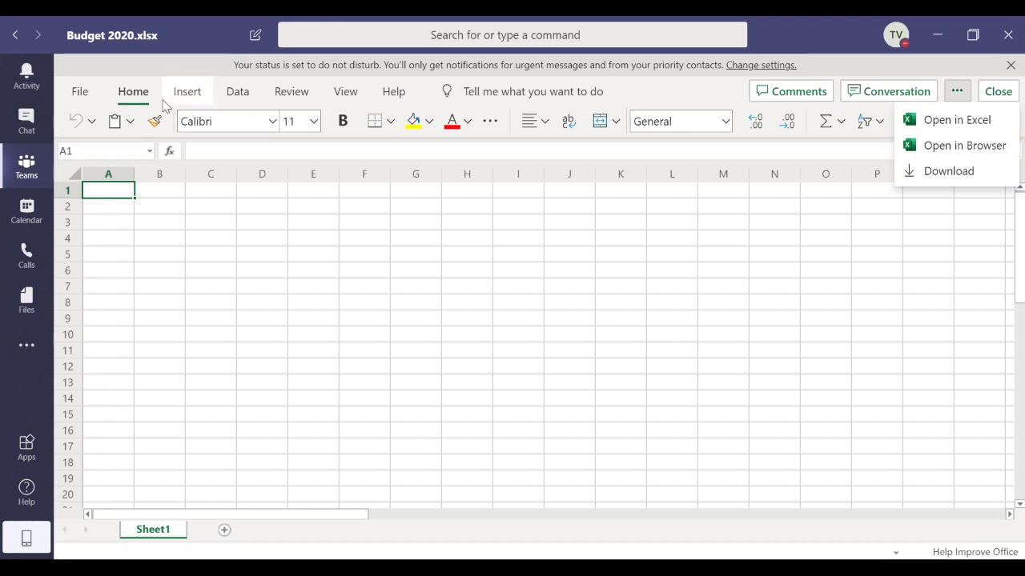
pyautogui.click(221, 227)
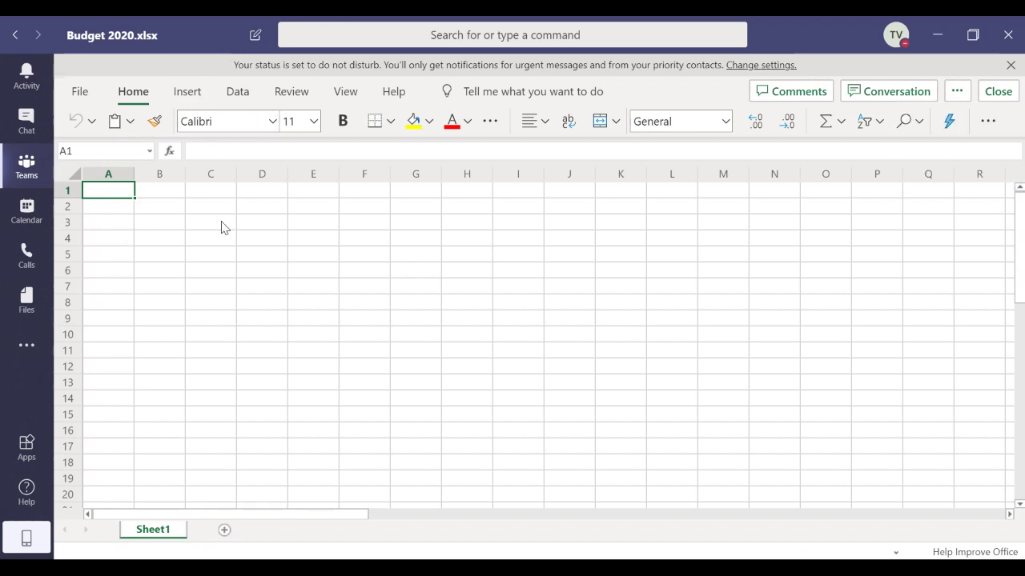
# Enter the row labels Bxl, Fla and Wal in cells C3 to C5
pyautogui.click(213, 224)
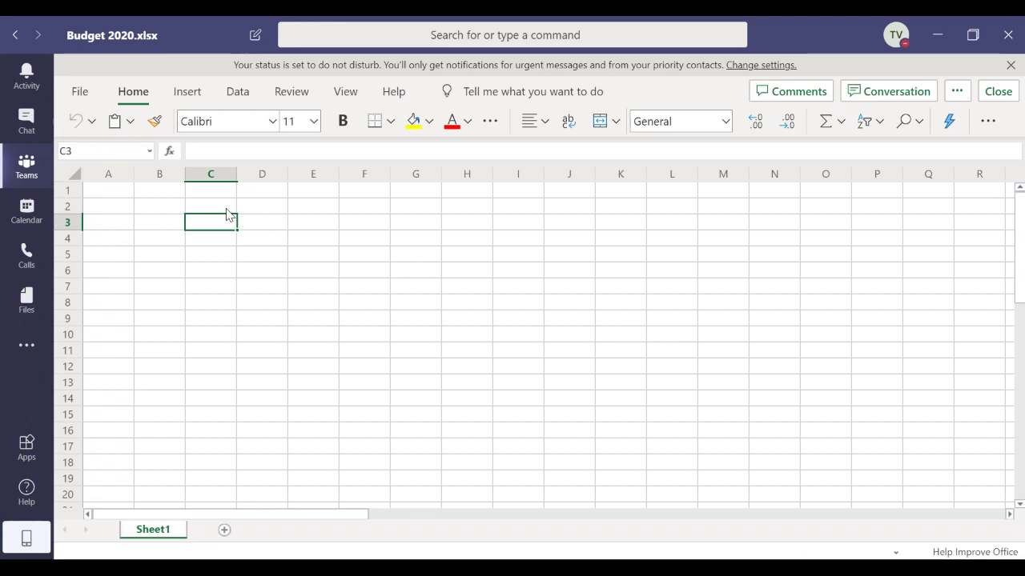
pyautogui.write('Bxl')
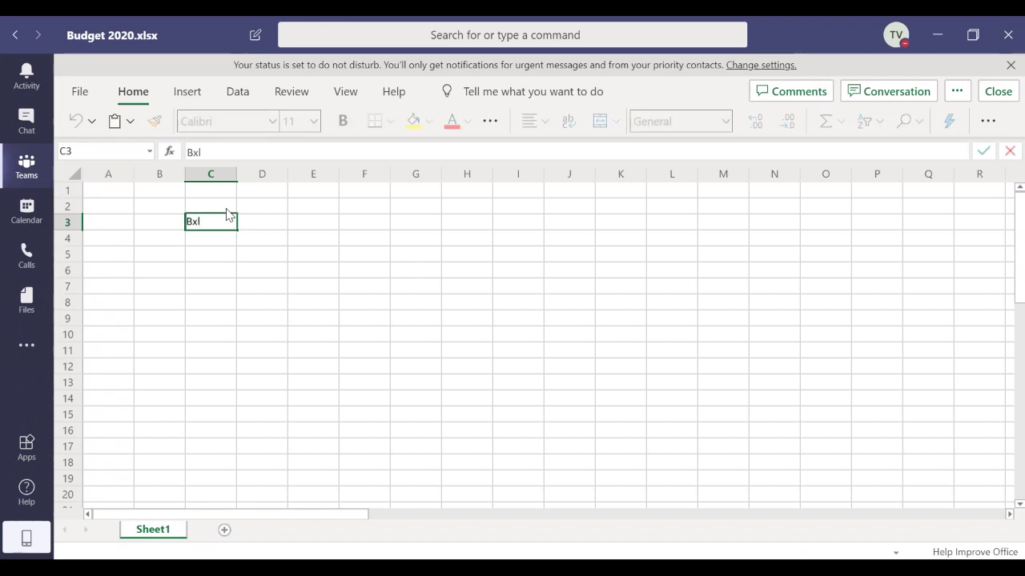
pyautogui.press('Return')
pyautogui.write('Fla')
pyautogui.press('Return')
pyautogui.write('Wal')
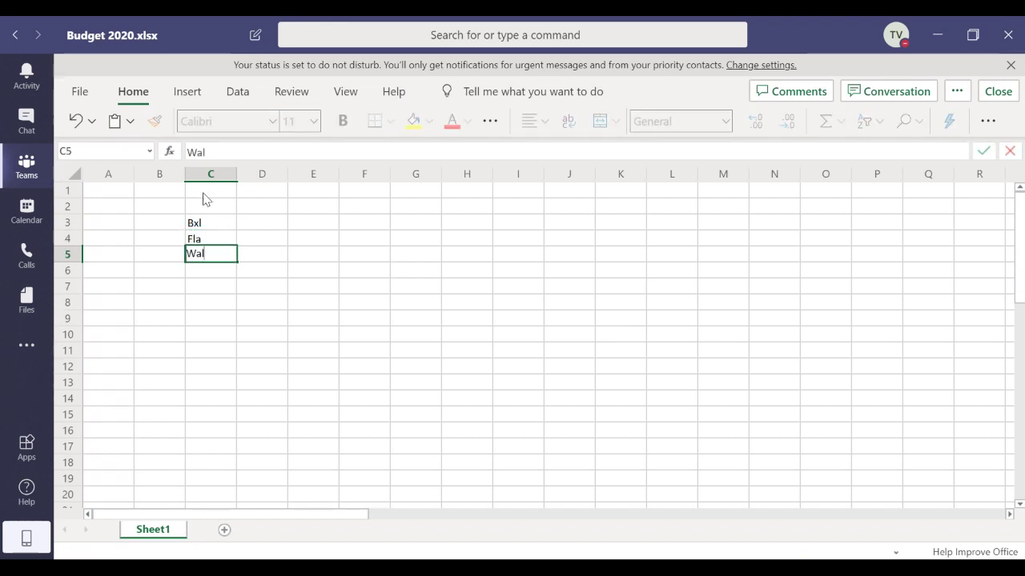
# Enter the column headings 2019 in D2 and 2020 in E2
pyautogui.click(255, 207)
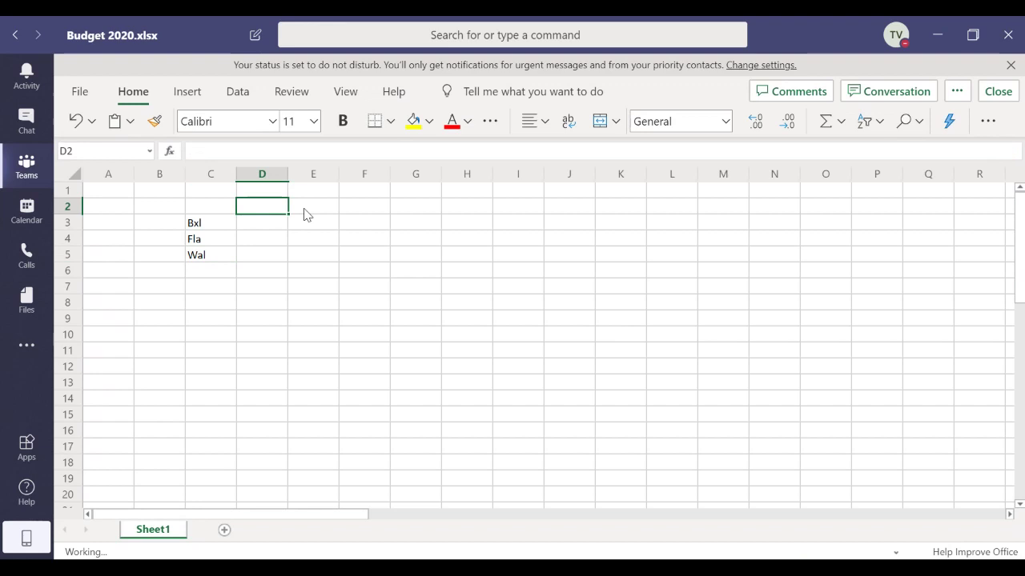
pyautogui.write('20')
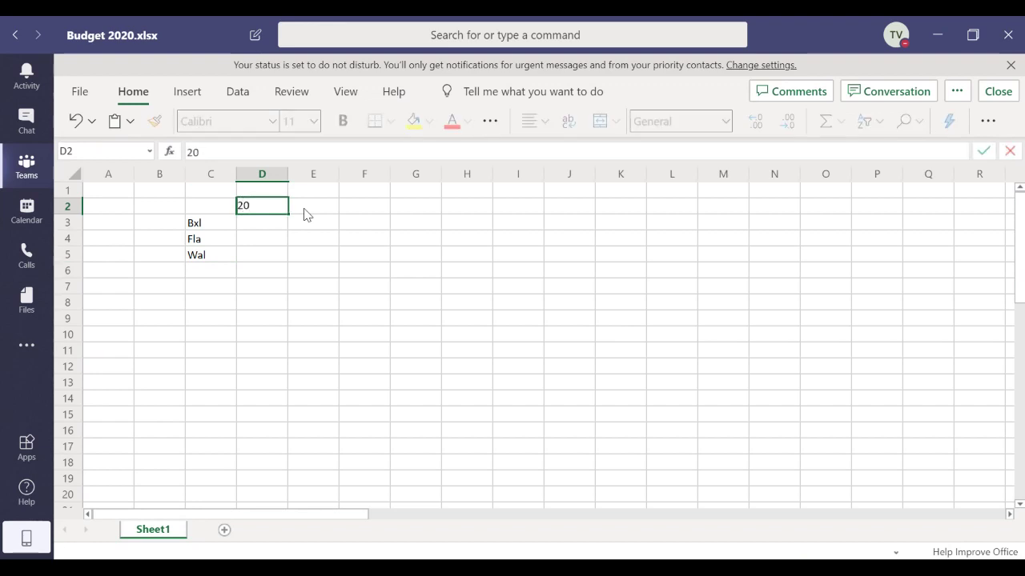
pyautogui.write('19')
pyautogui.click(320, 214)
pyautogui.write('2020')
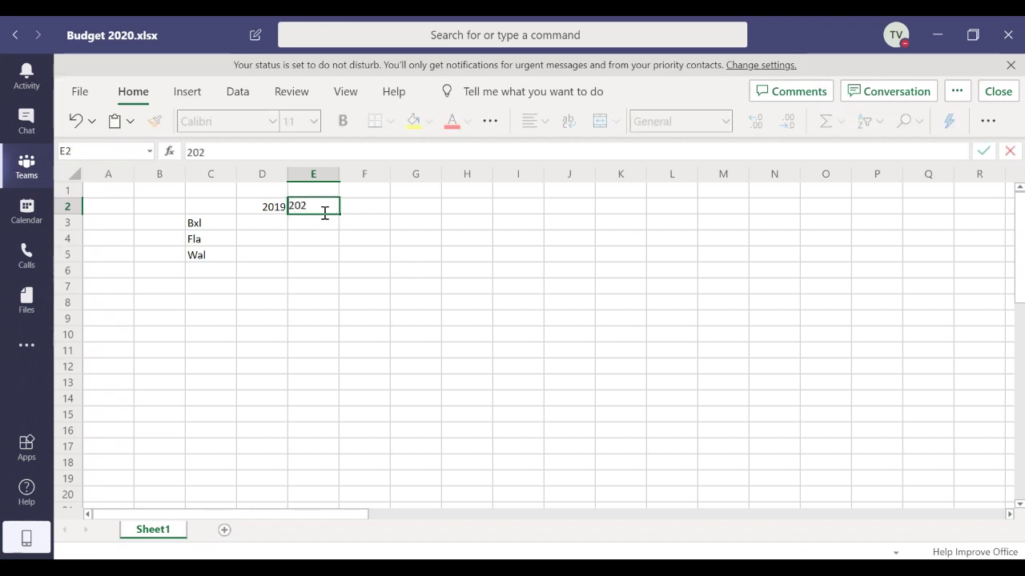
# Enter 10, 20 and 30 in D3 to D5 under 2019 and copy the same values to E3:E5 under 2020
pyautogui.click(262, 224)
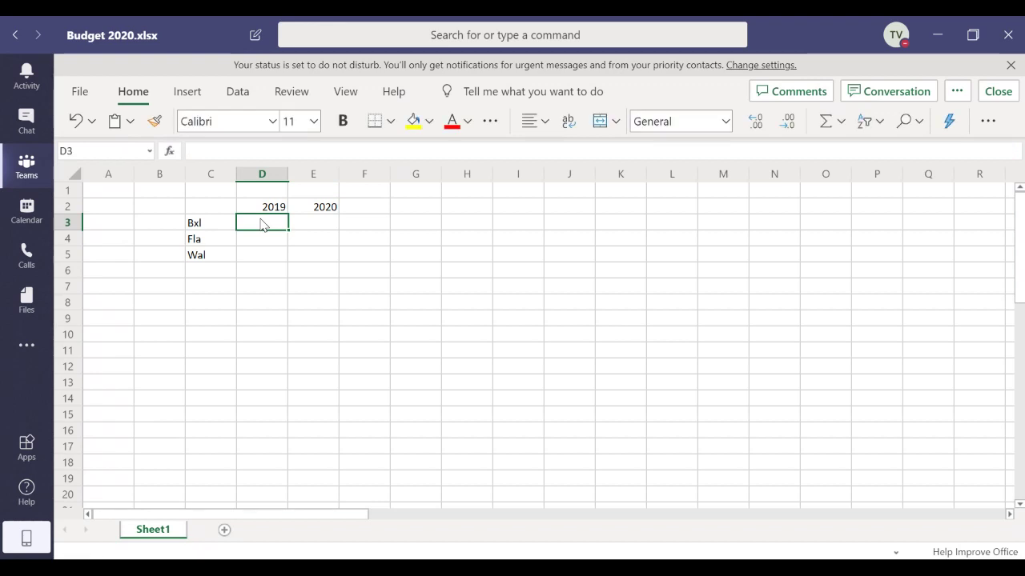
pyautogui.write('10')
pyautogui.press('Return')
pyautogui.write('20')
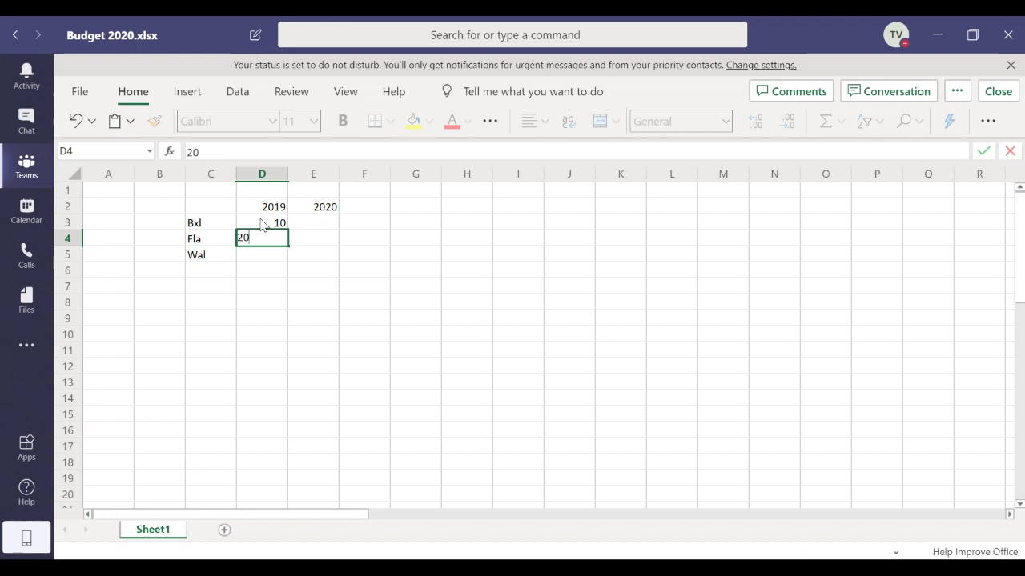
pyautogui.press('Return')
pyautogui.write('3')
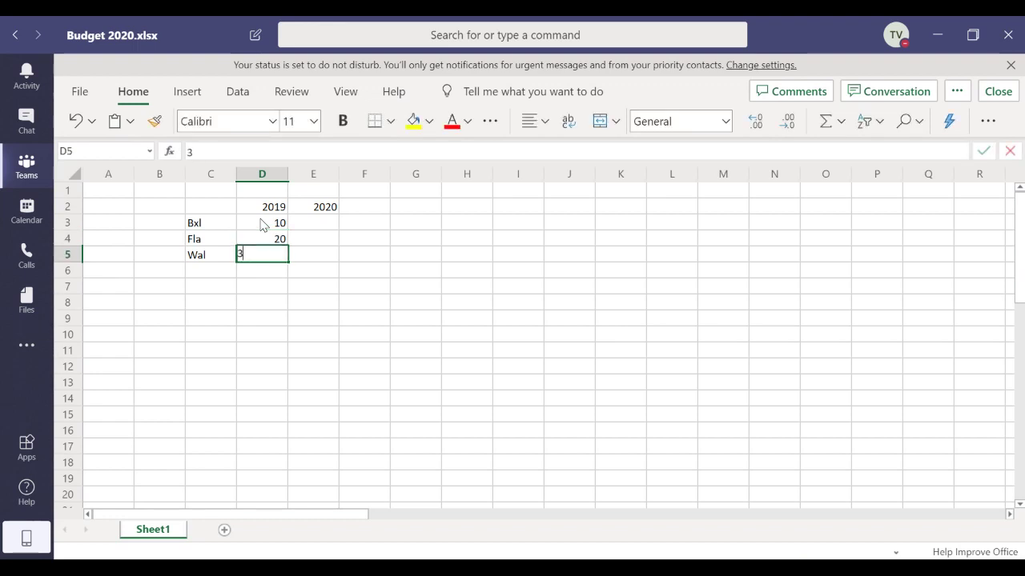
pyautogui.write('0')
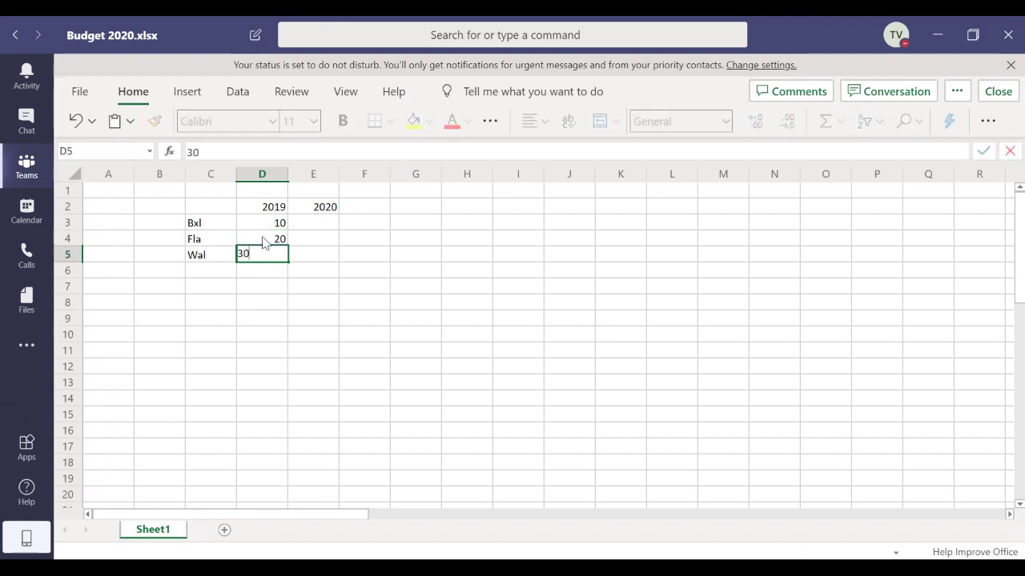
pyautogui.press('Return')
pyautogui.click(280, 224)
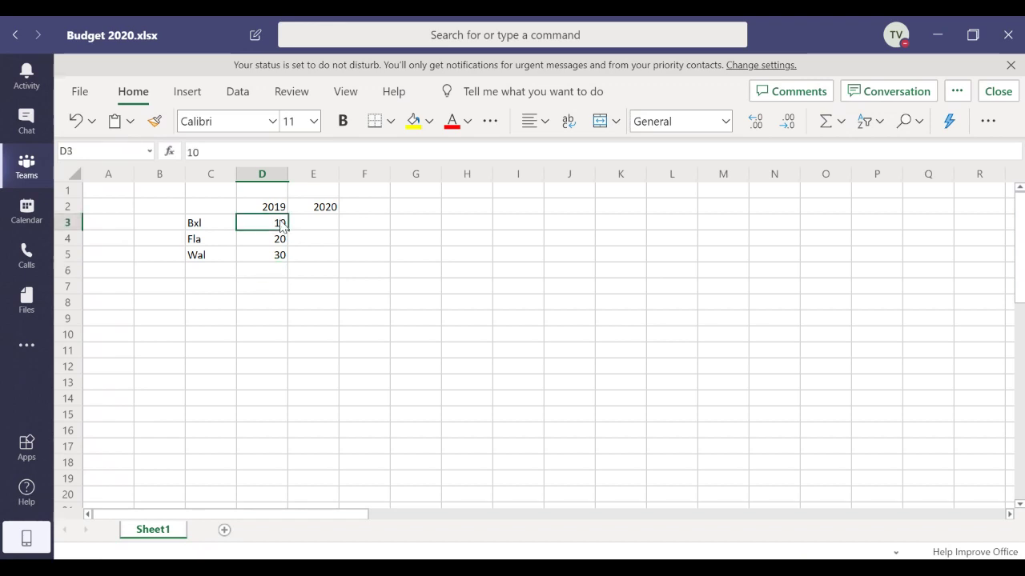
pyautogui.moveTo(277, 224); pyautogui.dragTo(336, 270)
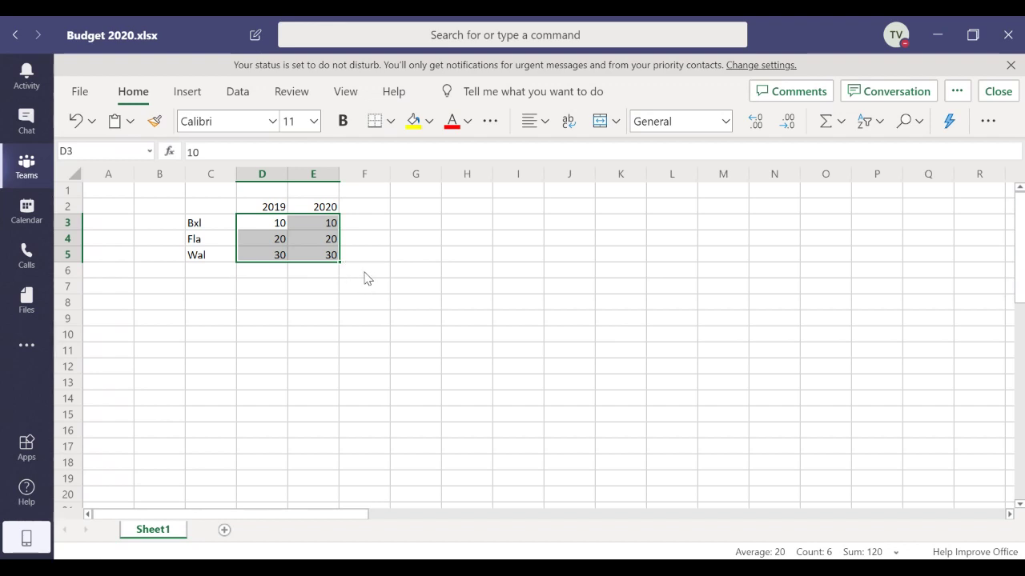
# Insert a clustered column chart from C2:E5 and move it further right of the data, with its upper edge near row 3
pyautogui.click(206, 210)
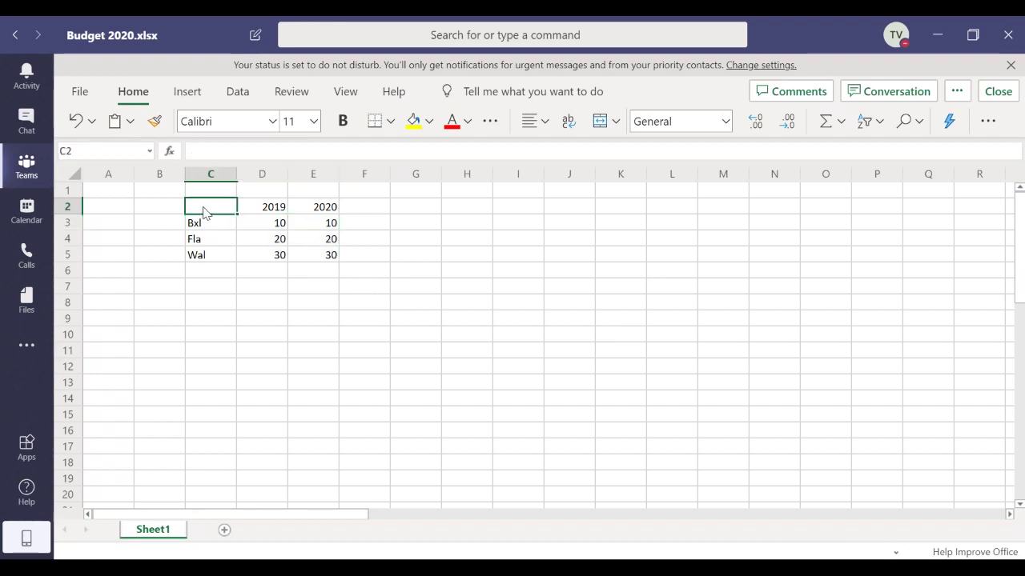
pyautogui.moveTo(203, 210); pyautogui.dragTo(327, 264)
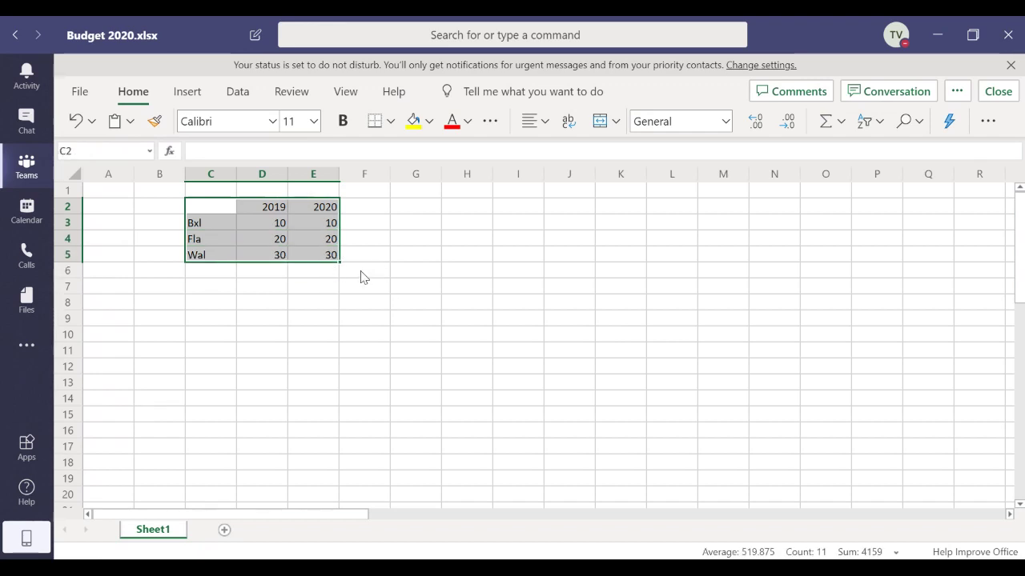
pyautogui.click(189, 94)
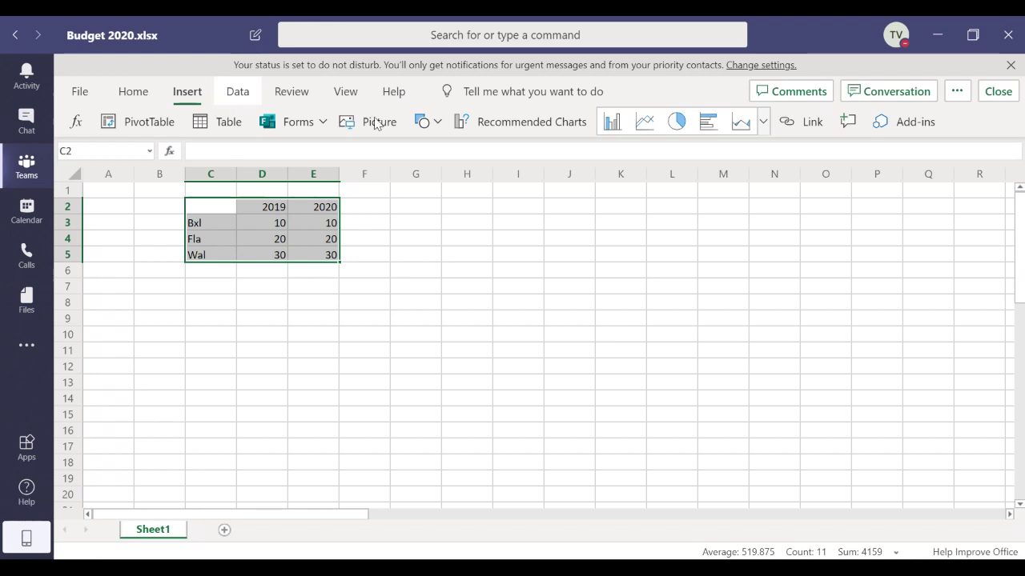
pyautogui.click(613, 128)
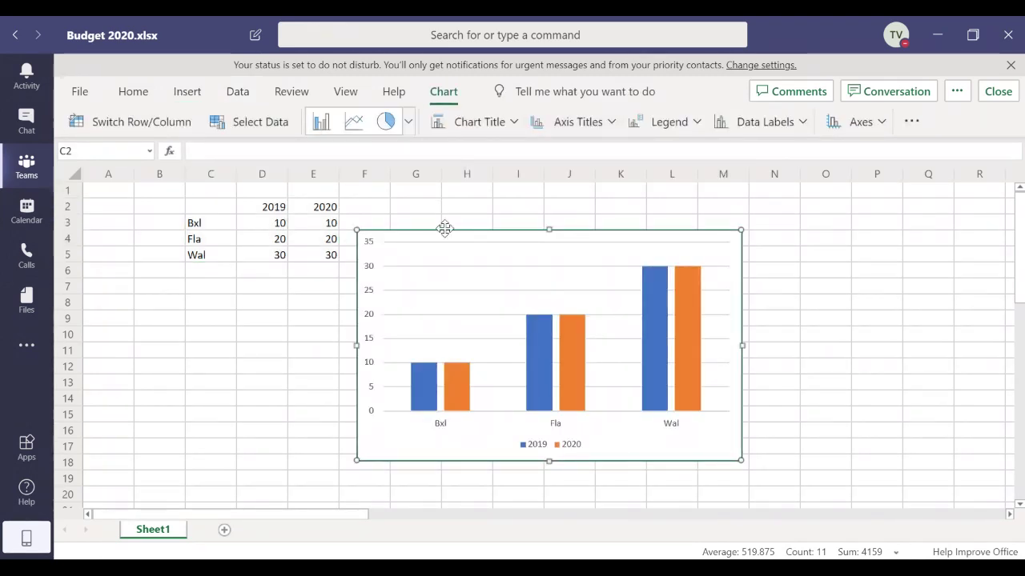
pyautogui.moveTo(445, 231); pyautogui.dragTo(521, 211)
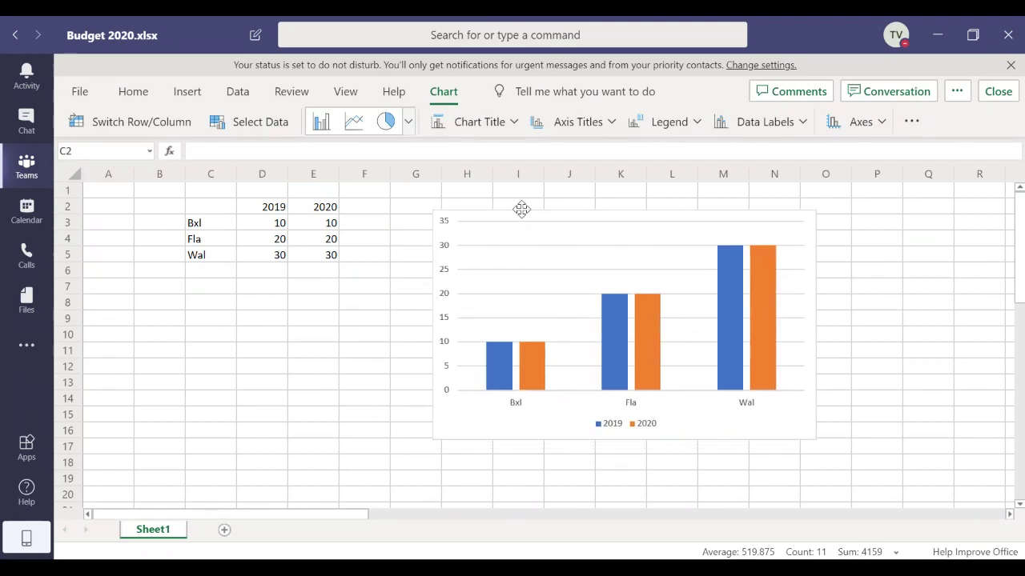
# Deselect the chart and close the Budget 2020 workbook to return to the General channel's files
pyautogui.click(889, 309)
pyautogui.click(768, 283)
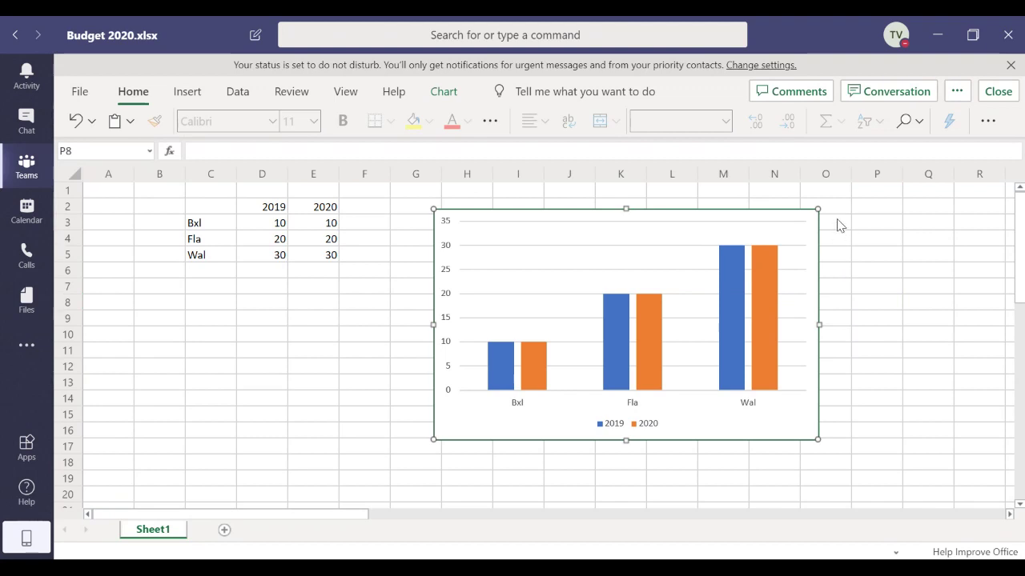
pyautogui.click(321, 339)
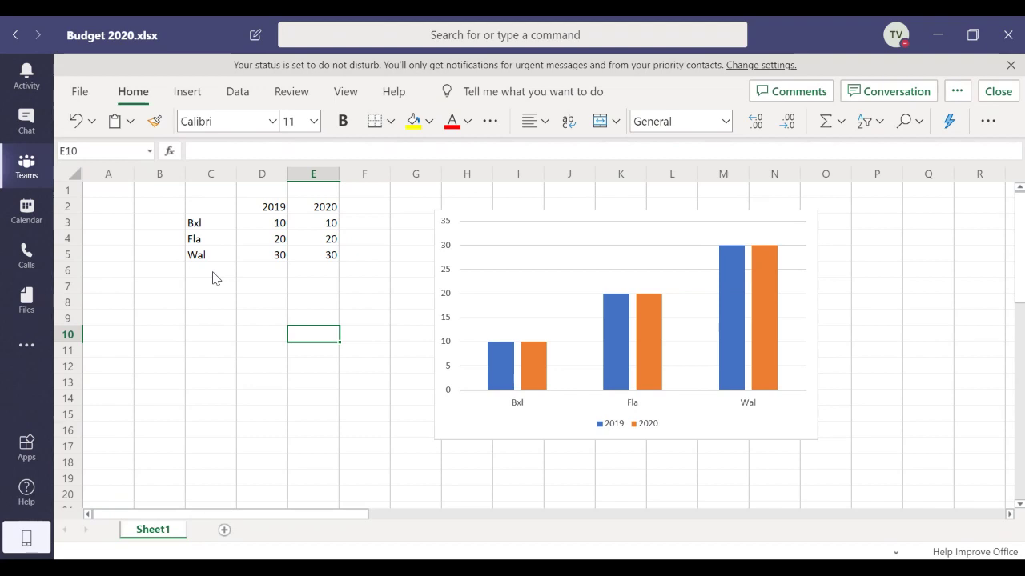
pyautogui.click(997, 92)
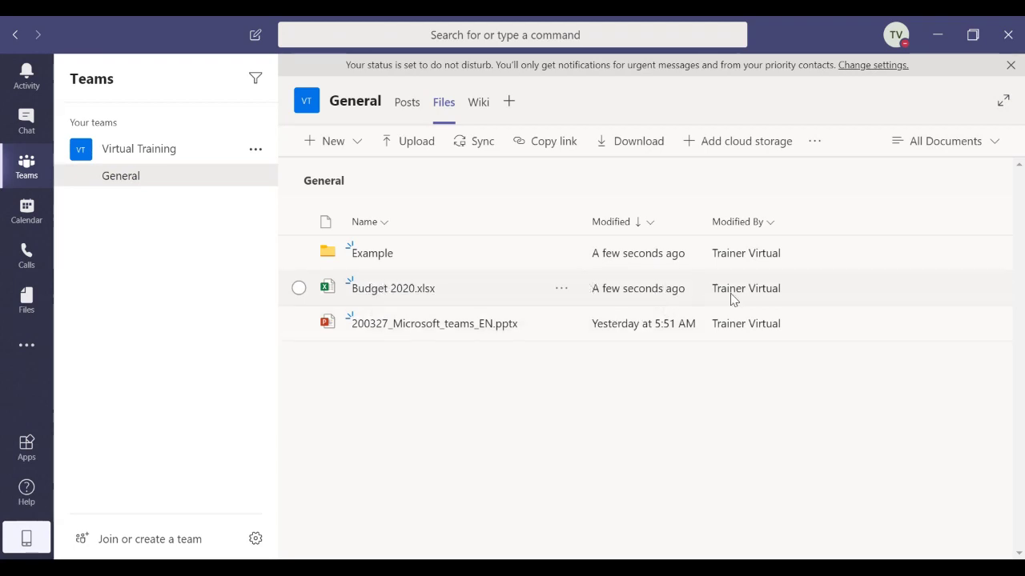
# View the file picker for uploading to the channel and dismiss it without choosing a file
pyautogui.moveTo(772, 294)
pyautogui.click(415, 142)
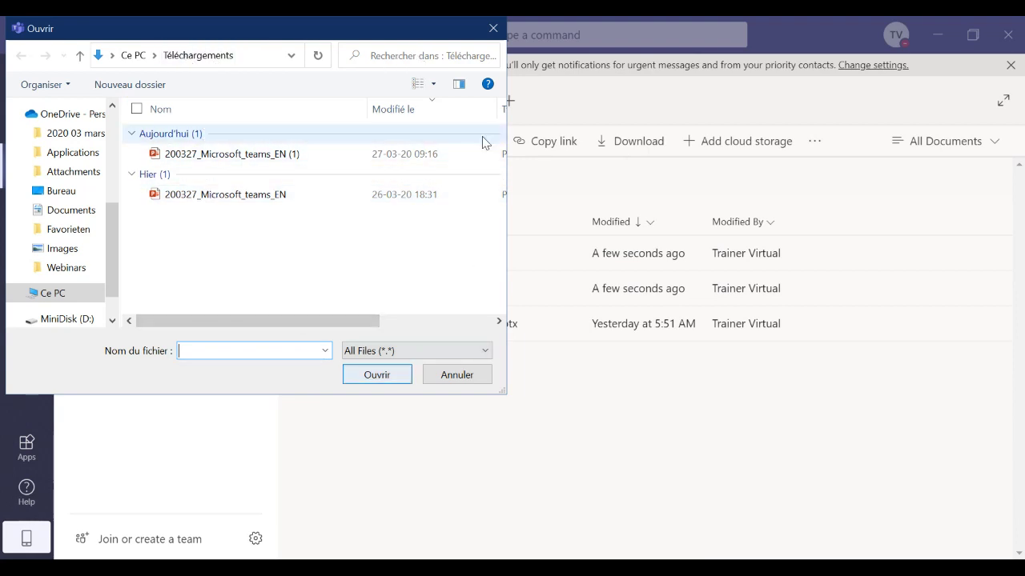
pyautogui.click(492, 31)
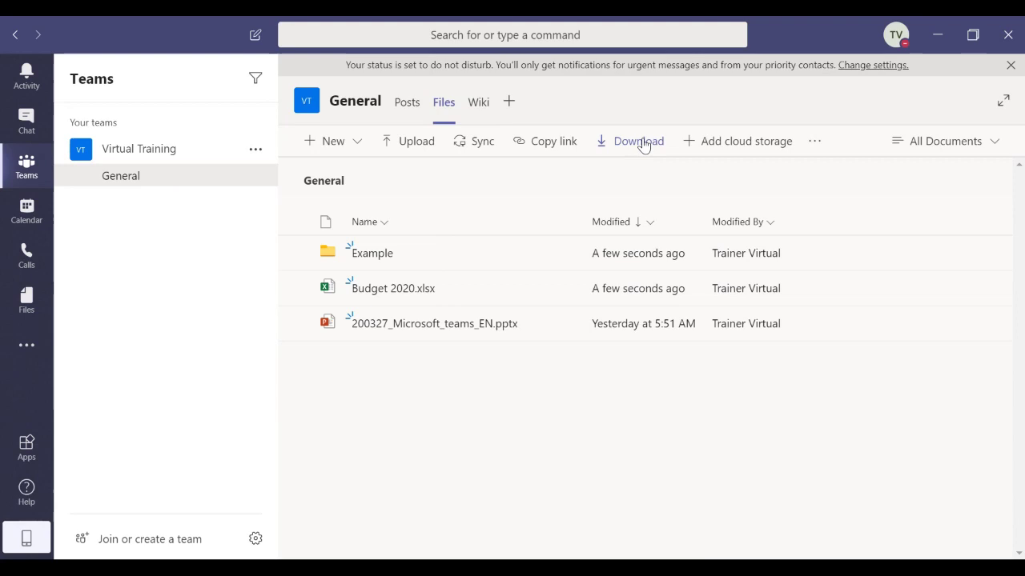
# Pin Budget 2020.xlsx to the top of the General channel's files and clear its selection
pyautogui.click(298, 288)
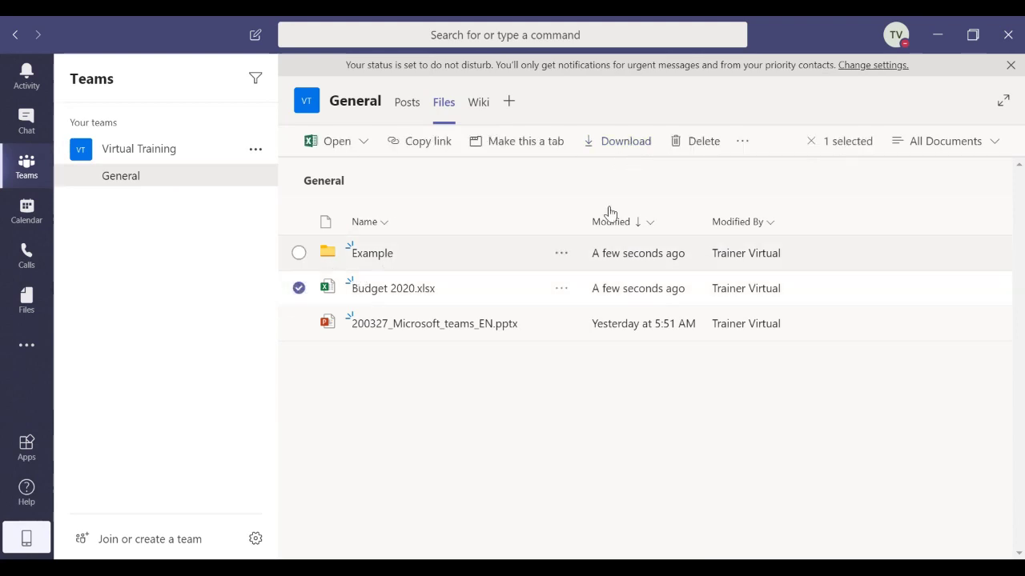
pyautogui.click(560, 291)
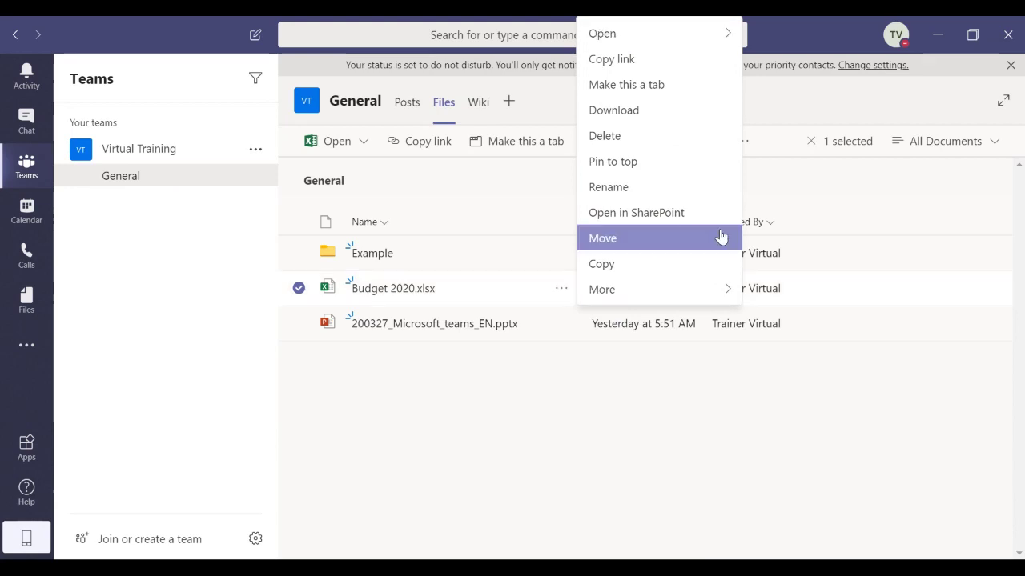
pyautogui.click(660, 164)
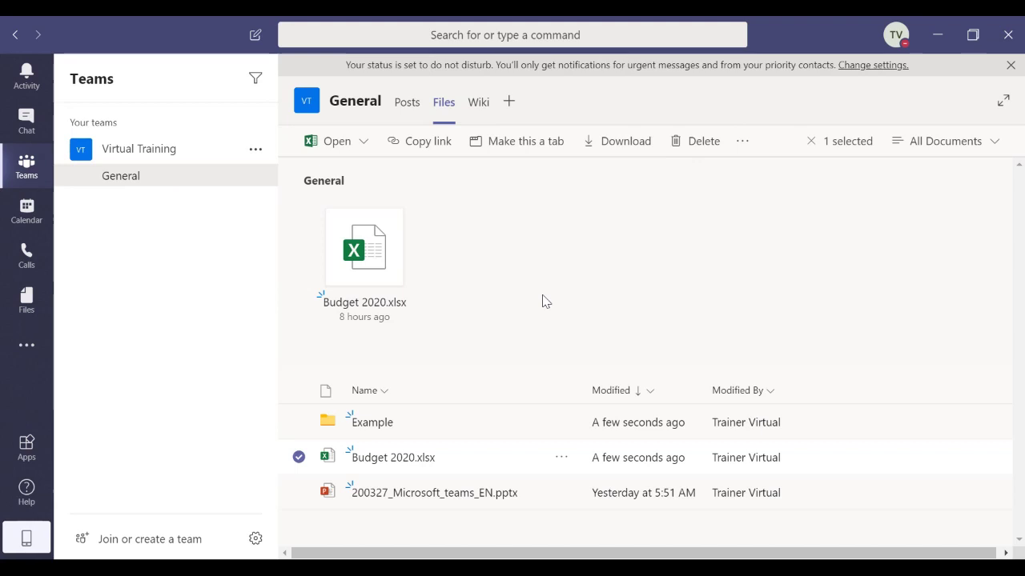
pyautogui.click(298, 457)
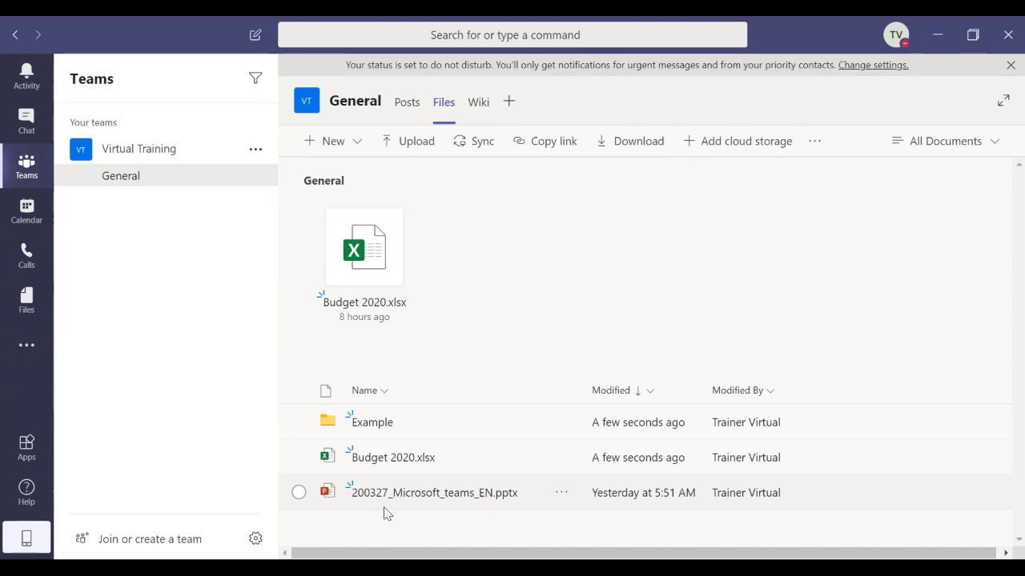
# Make 200327_Microsoft_teams_EN.pptx a tab in the General channel and look through its slide thumbnails
pyautogui.click(297, 495)
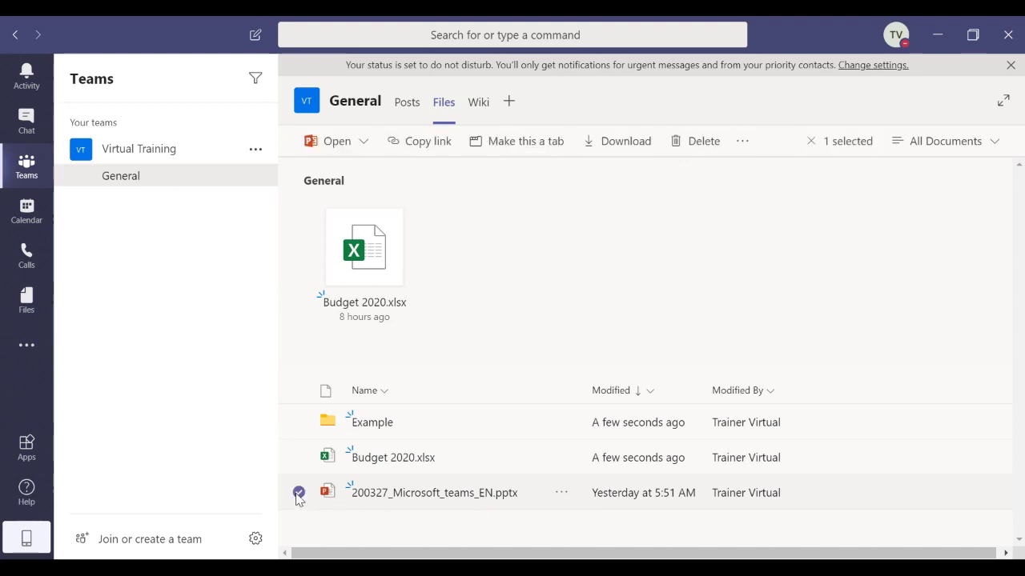
pyautogui.click(561, 495)
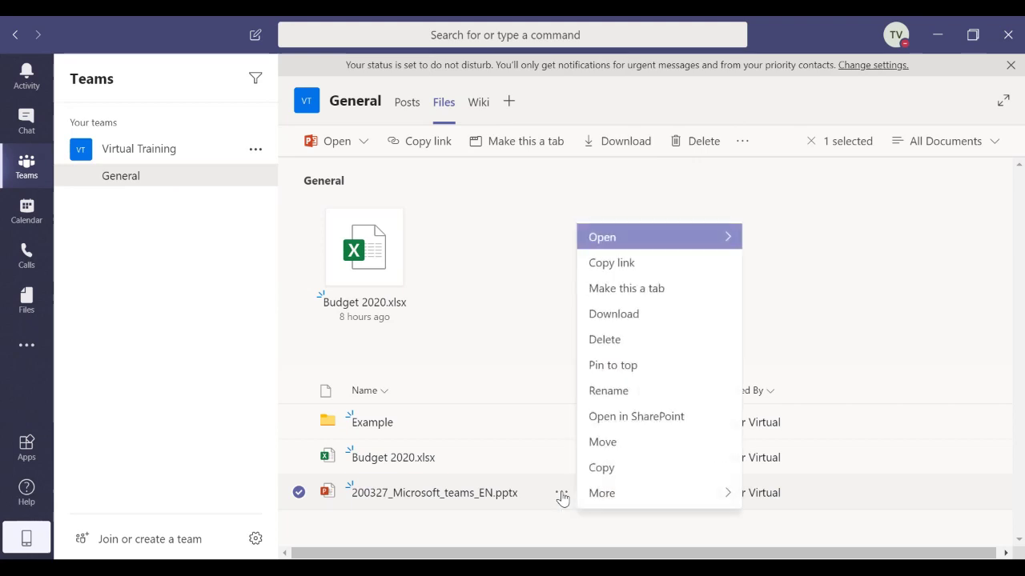
pyautogui.click(704, 298)
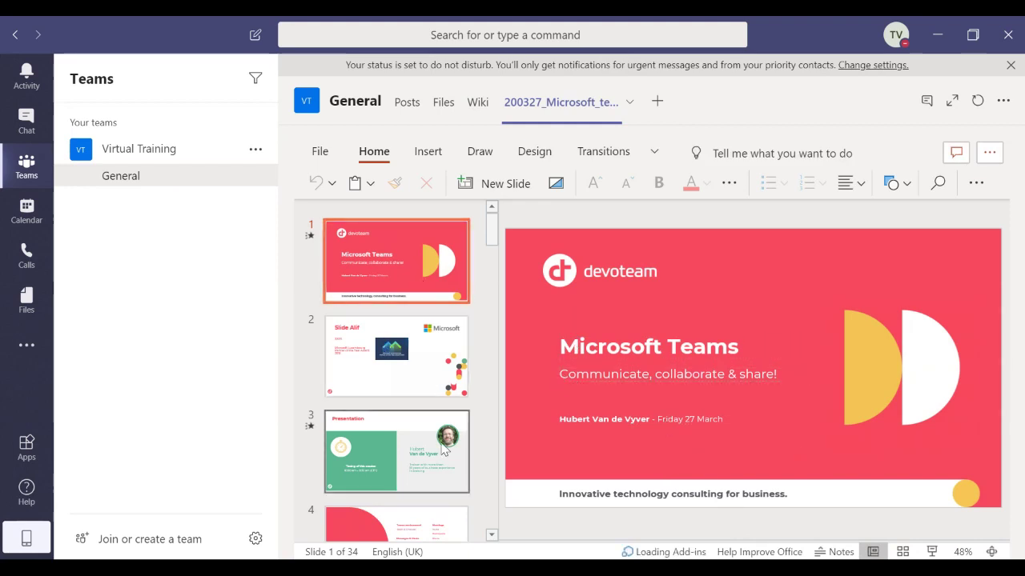
pyautogui.scroll(-10, 452, 364)
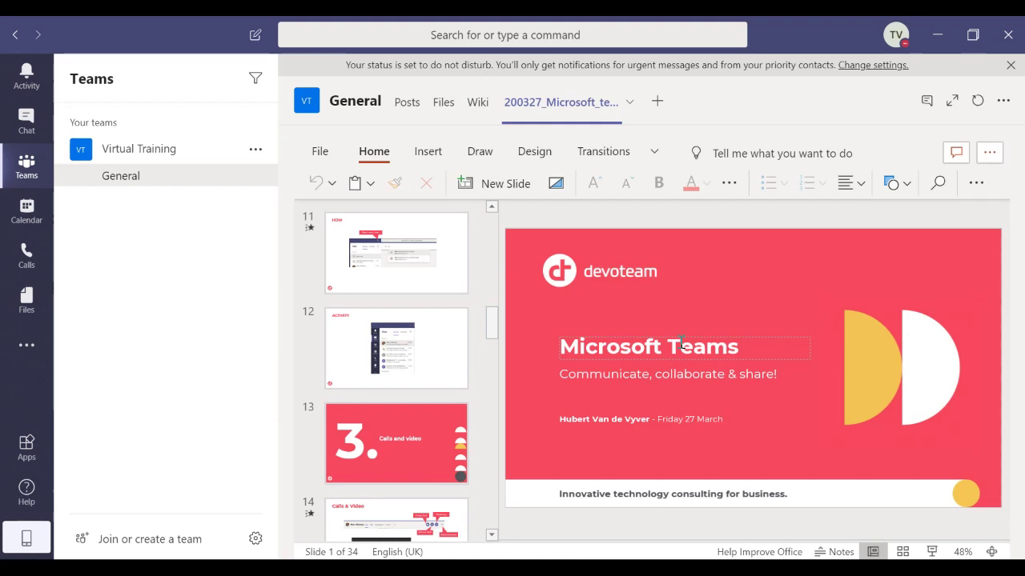
# Return to the channel's files, examine the OneDrive and Teams move destinations for Budget 2020.xlsx, and cancel the move
pyautogui.click(443, 104)
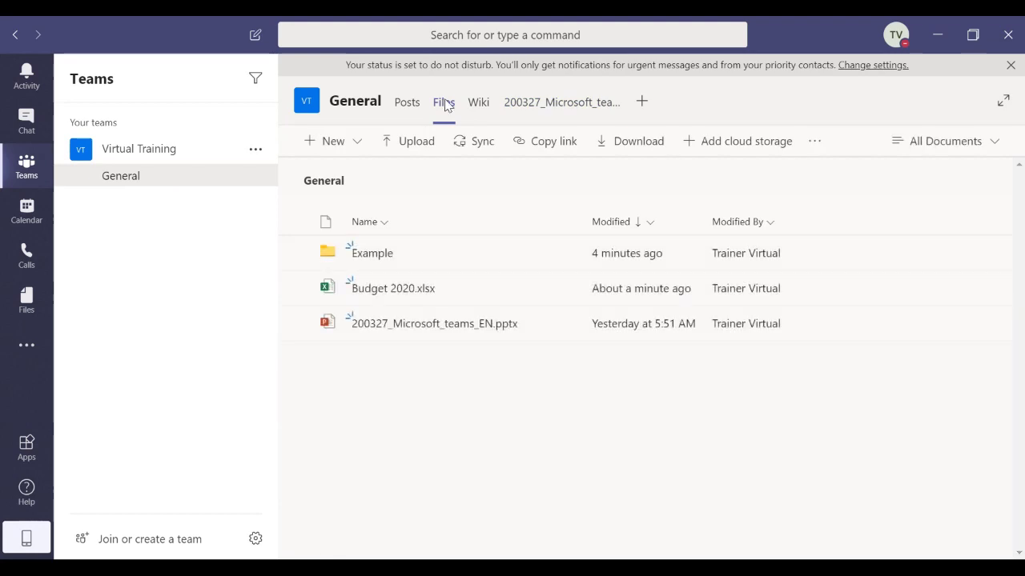
pyautogui.click(299, 288)
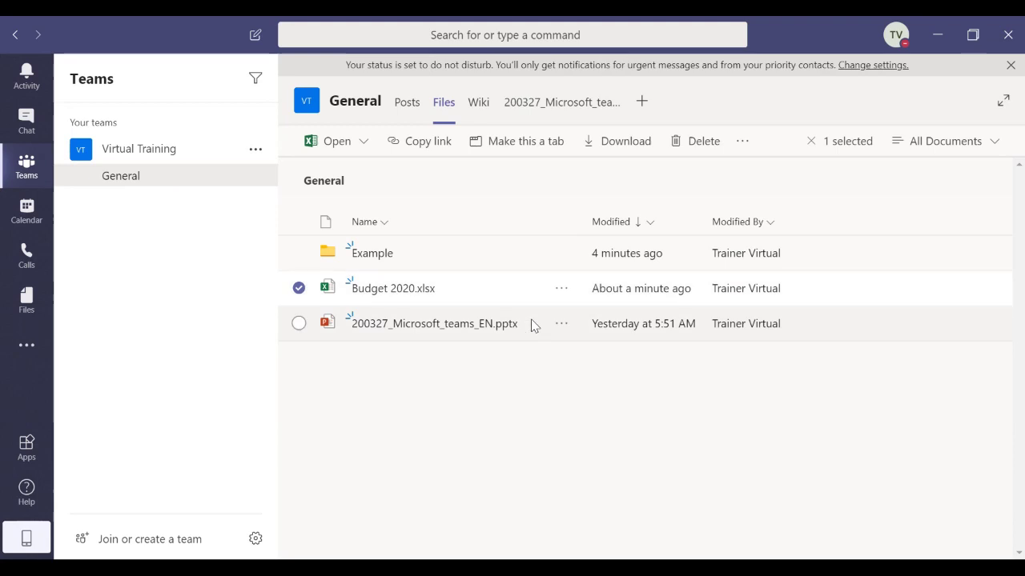
pyautogui.click(561, 290)
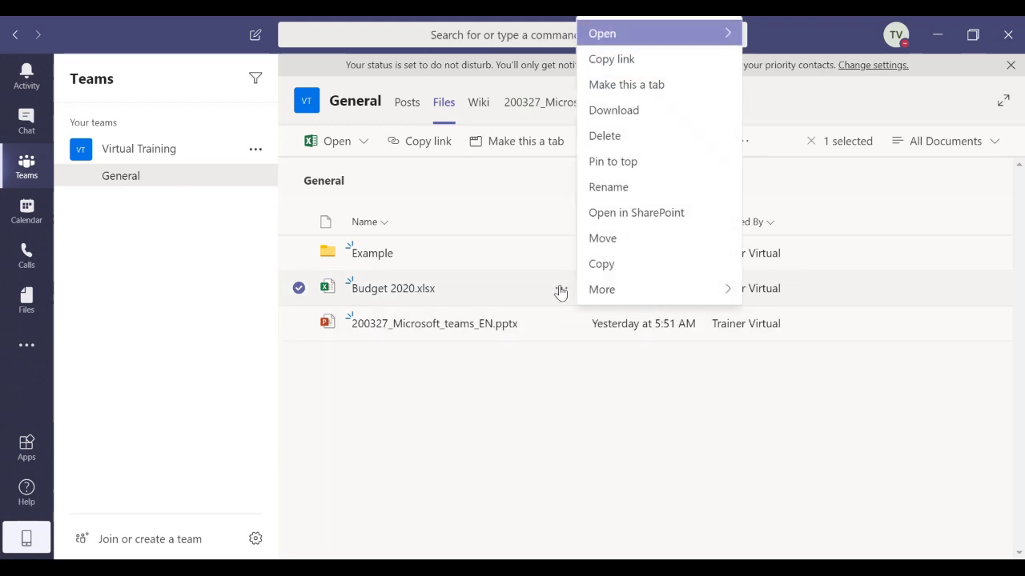
pyautogui.click(632, 247)
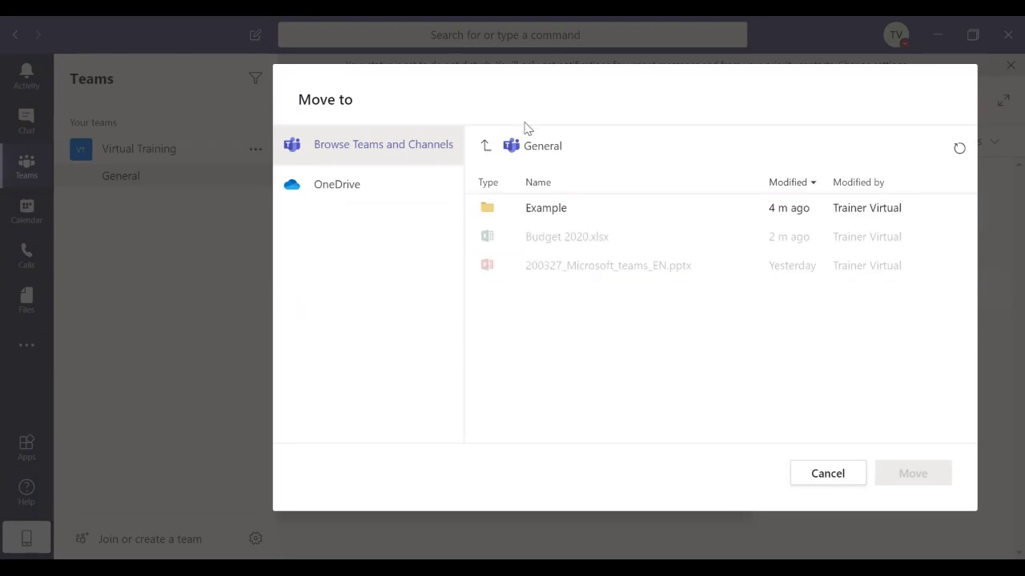
pyautogui.click(339, 188)
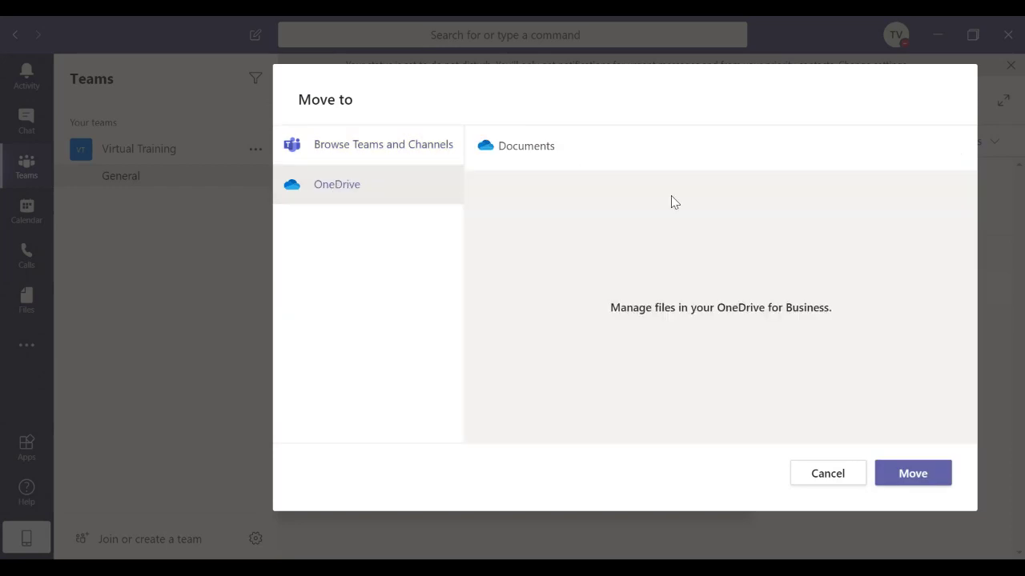
pyautogui.click(364, 150)
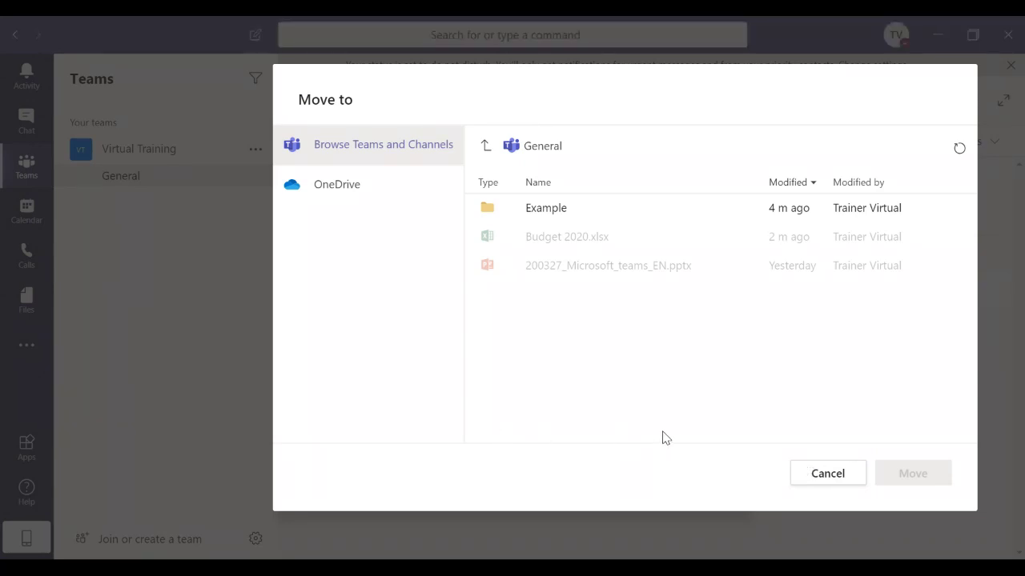
pyautogui.press('Escape')
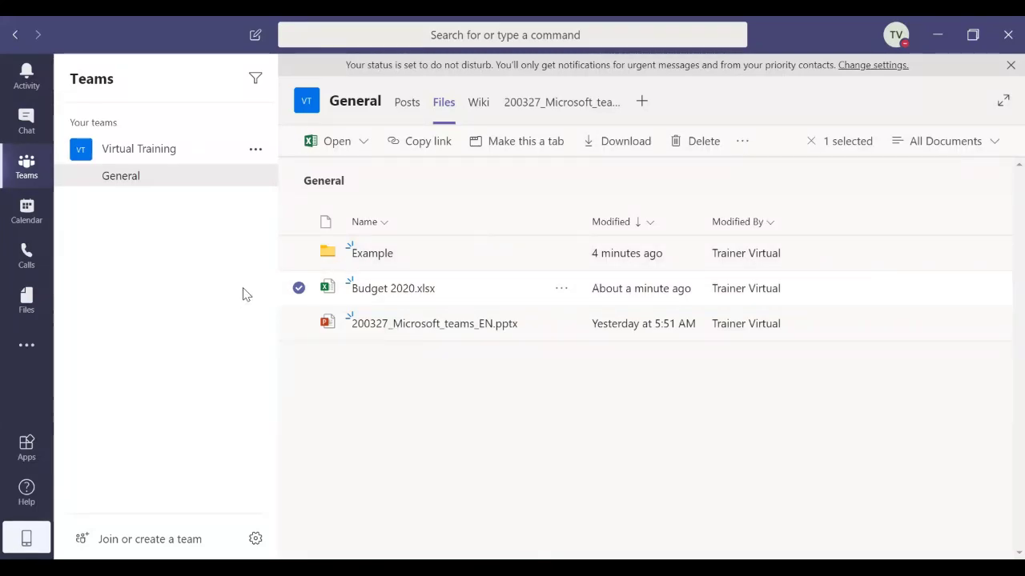
# Examine the available actions for Budget 2020.xlsx, including its additional options, and the extra commands for the channel's file library
pyautogui.click(560, 289)
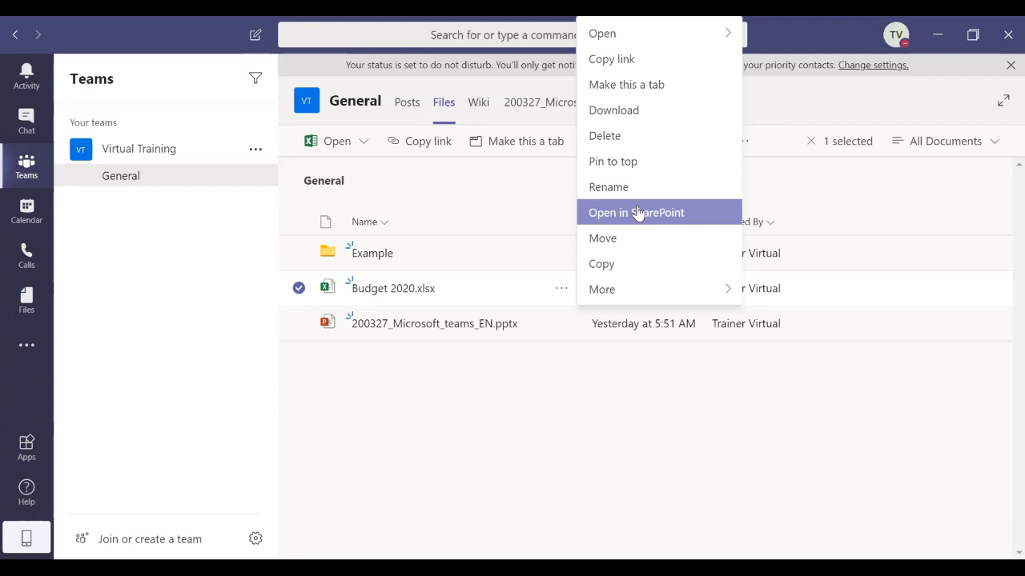
pyautogui.moveTo(694, 300)
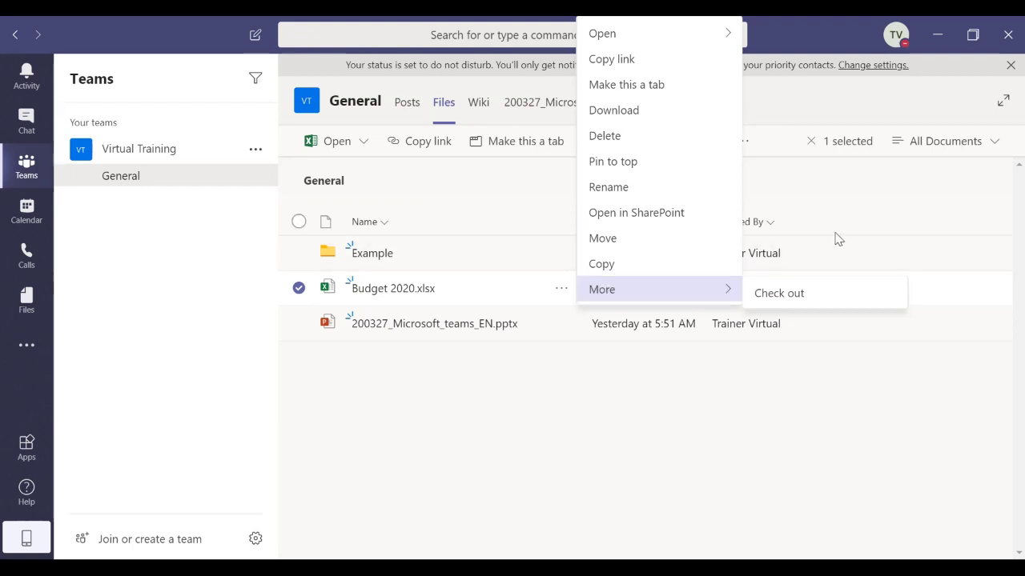
pyautogui.click(786, 195)
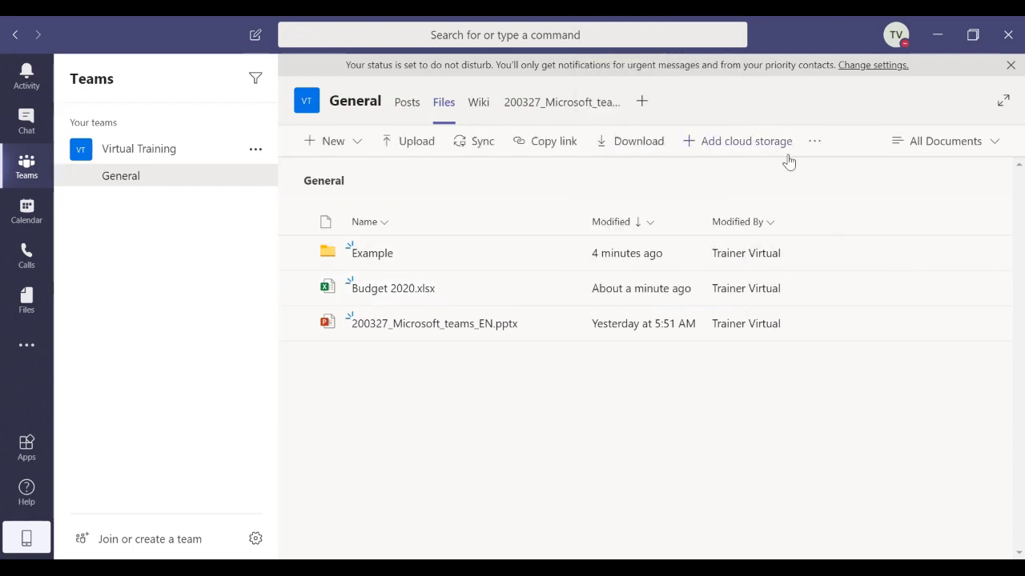
pyautogui.click(813, 142)
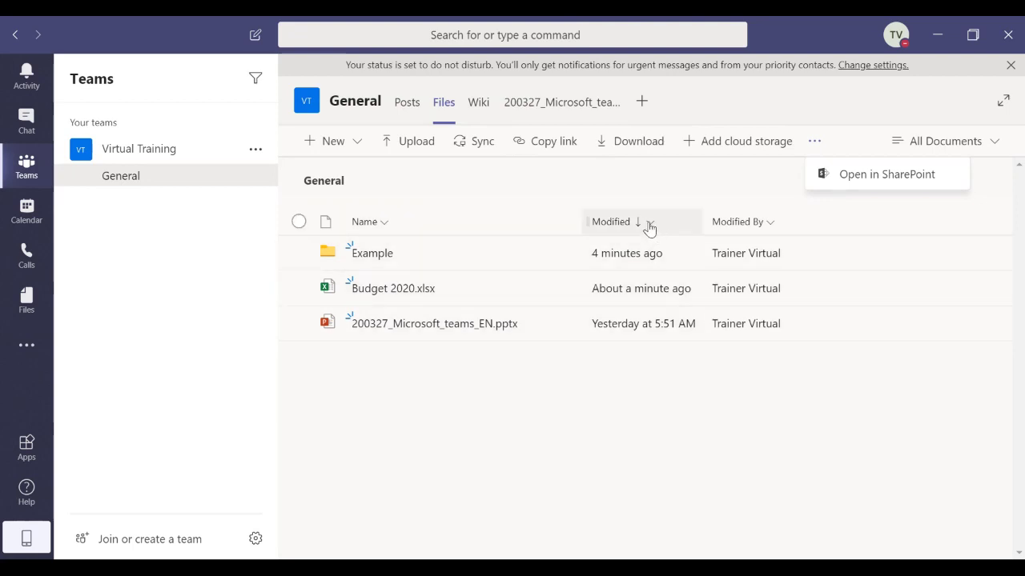
# Switch the channel's file view to Tiles and back to List
pyautogui.click(993, 142)
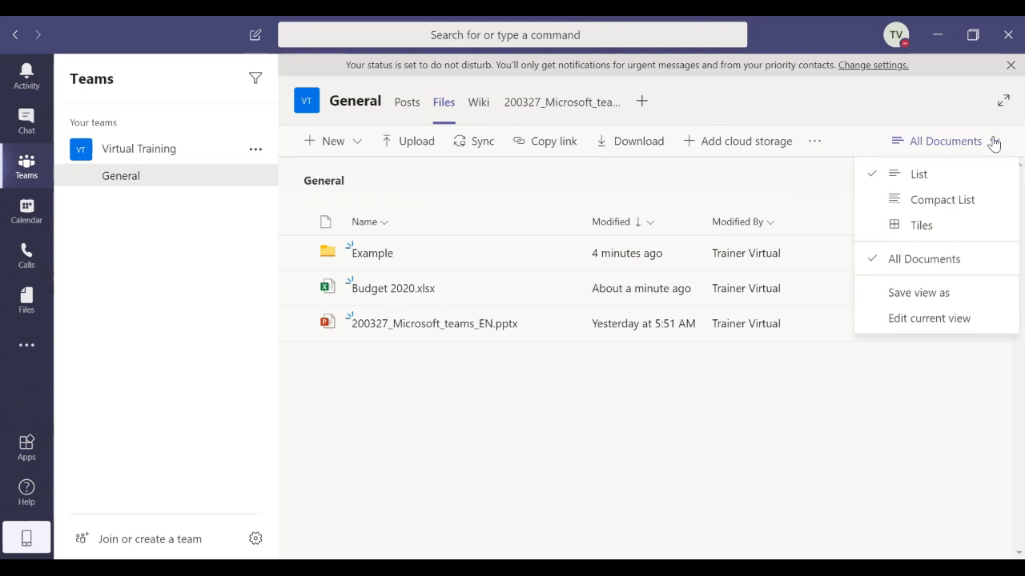
pyautogui.click(932, 224)
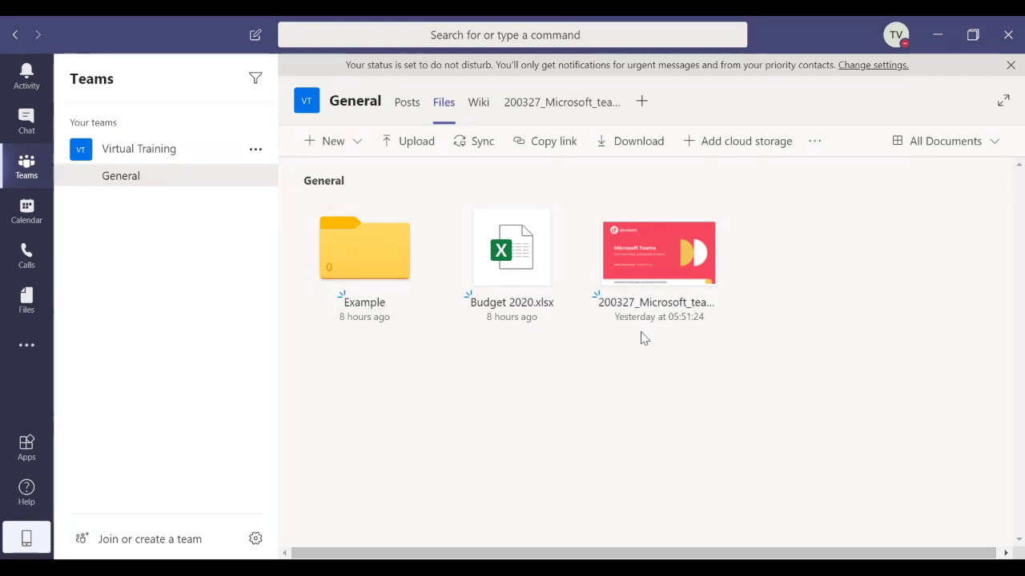
pyautogui.click(990, 144)
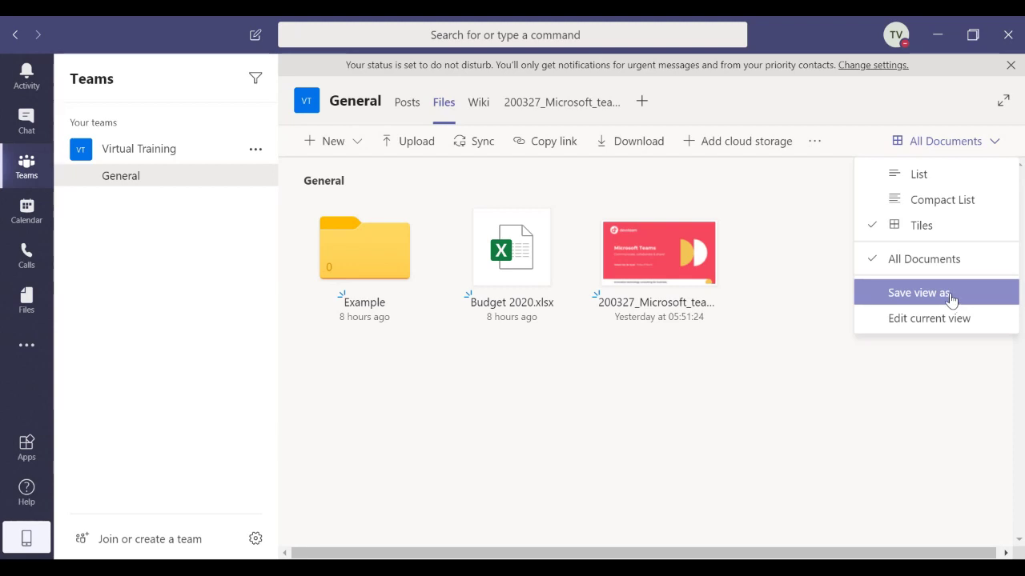
pyautogui.click(907, 174)
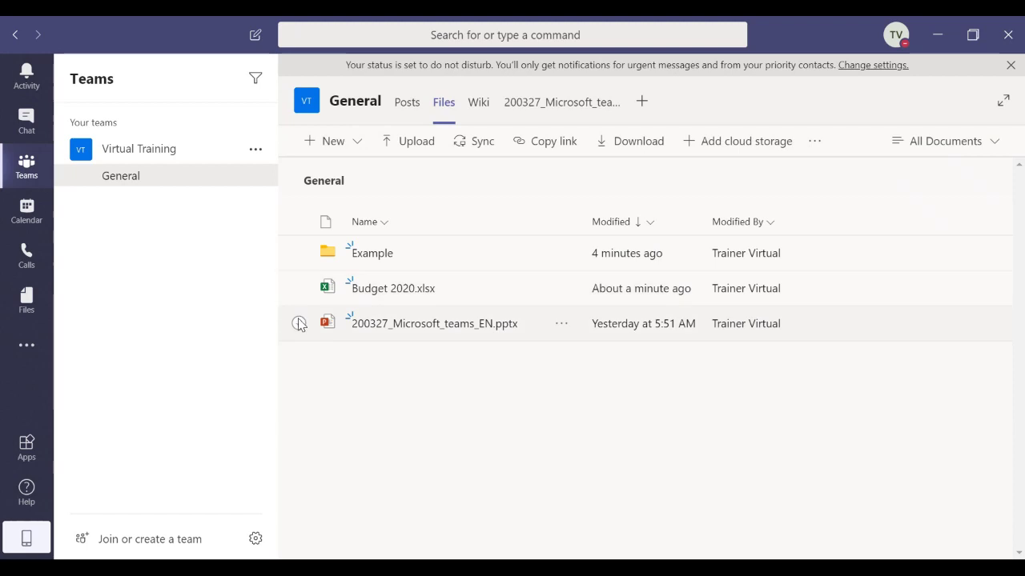
# Review the actions for Budget 2020.xlsx again, including its additional options, and dismiss them without choosing one
pyautogui.click(299, 288)
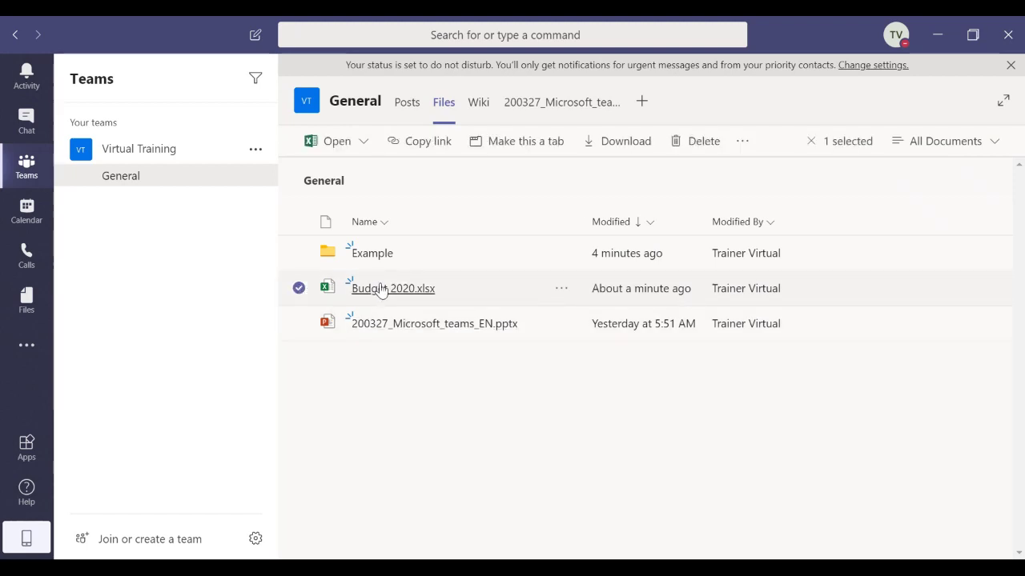
pyautogui.click(559, 291)
pyautogui.moveTo(617, 301)
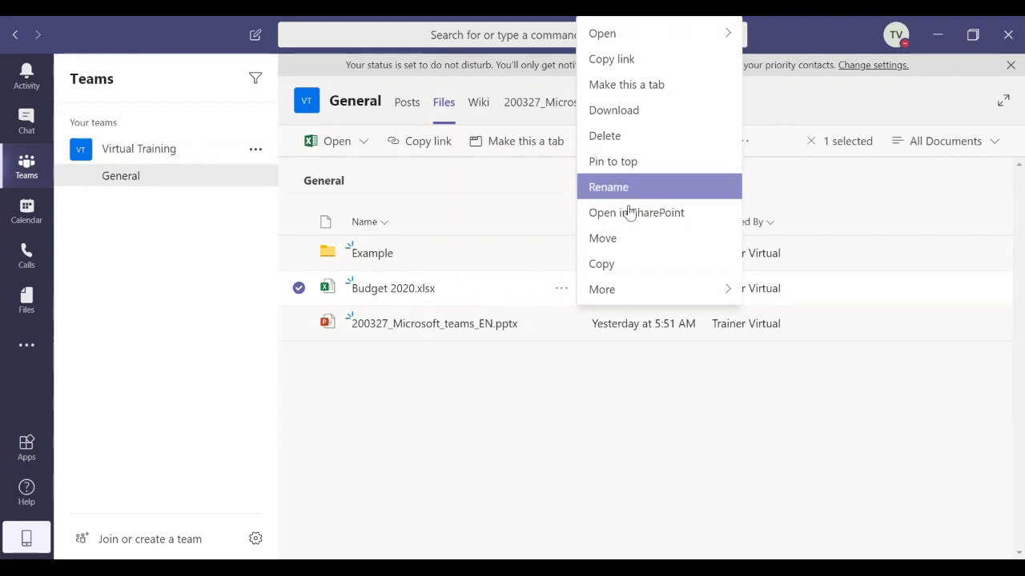
pyautogui.moveTo(662, 292)
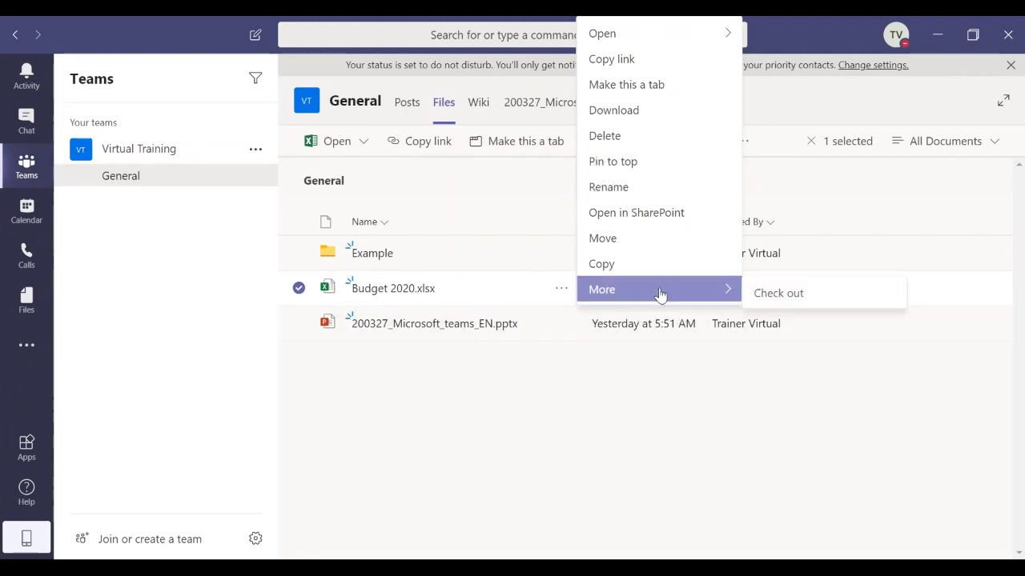
pyautogui.click(503, 365)
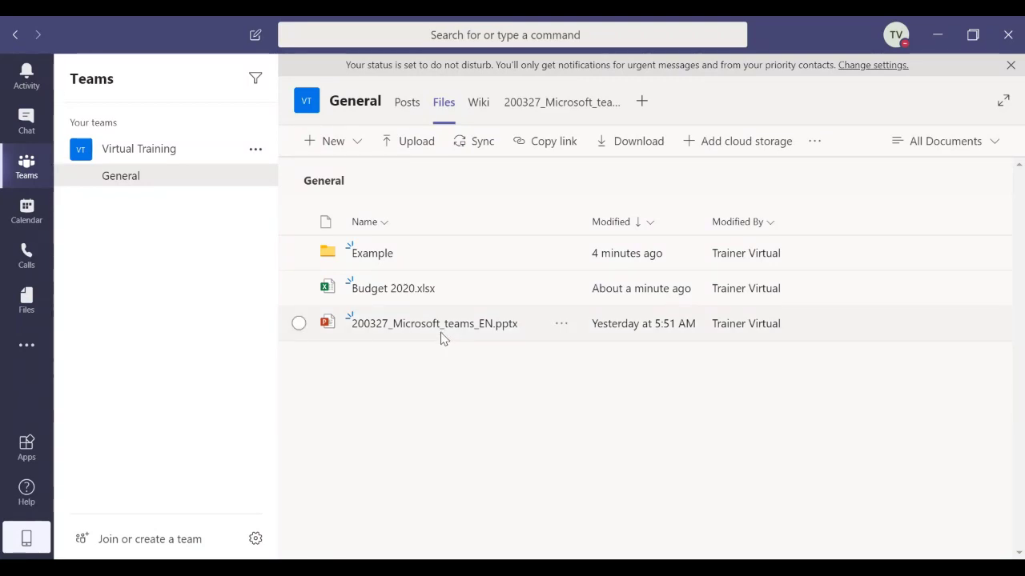
# Open the 200327_Microsoft_teams_EN presentation from its channel tab and post the comment "What about slide two ?" on slide 1
pyautogui.click(558, 108)
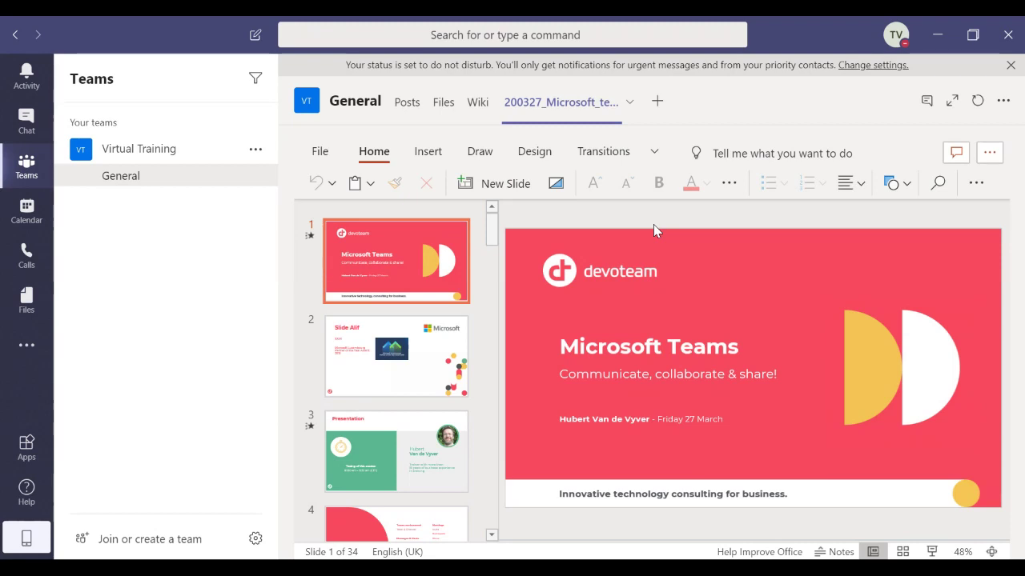
pyautogui.click(957, 154)
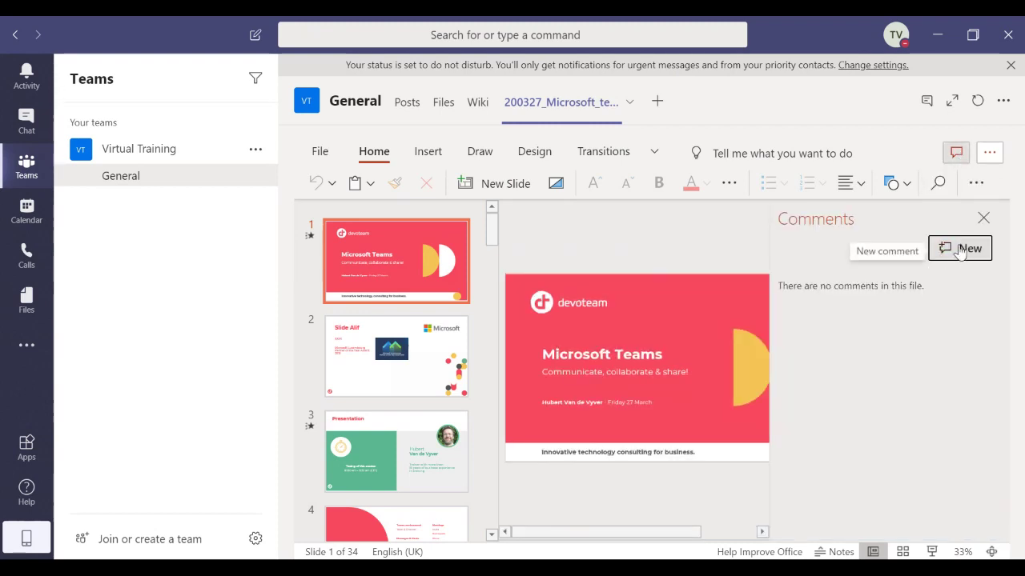
pyautogui.click(961, 249)
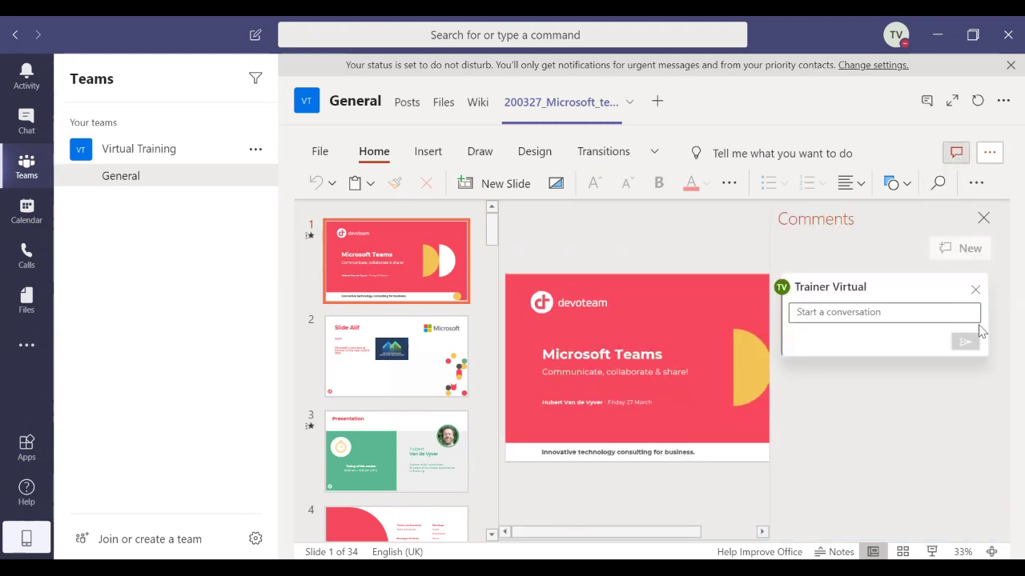
pyautogui.write('WH')
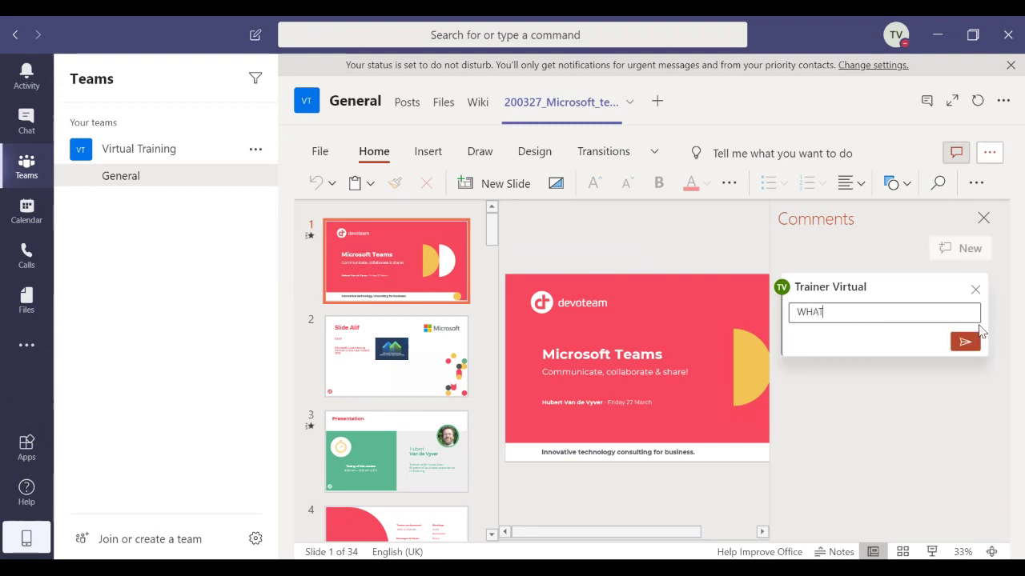
pyautogui.press('BackSpace')
pyautogui.press('BackSpace')
pyautogui.press('BackSpace')
pyautogui.write('lide two ?')
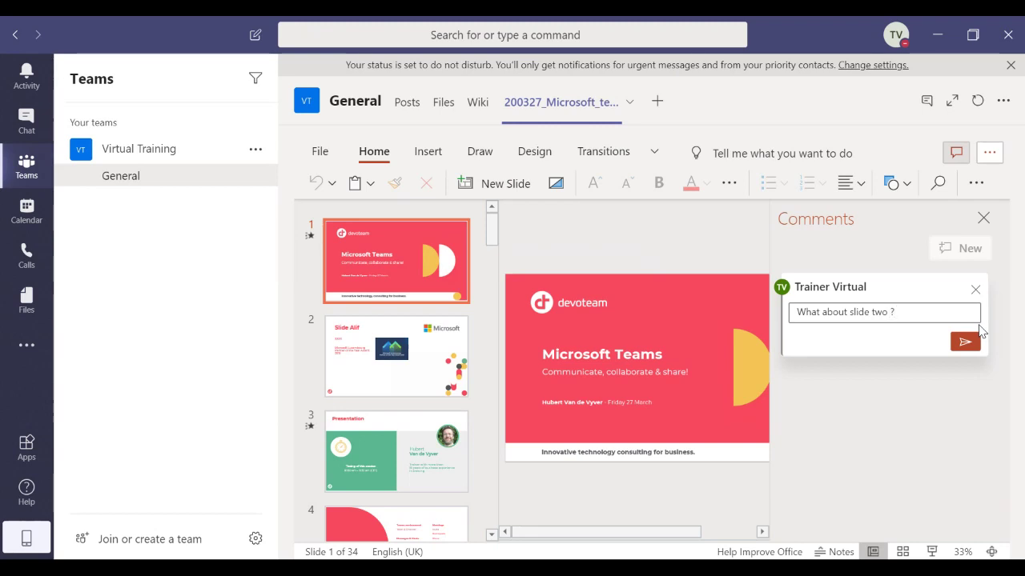
pyautogui.click(965, 341)
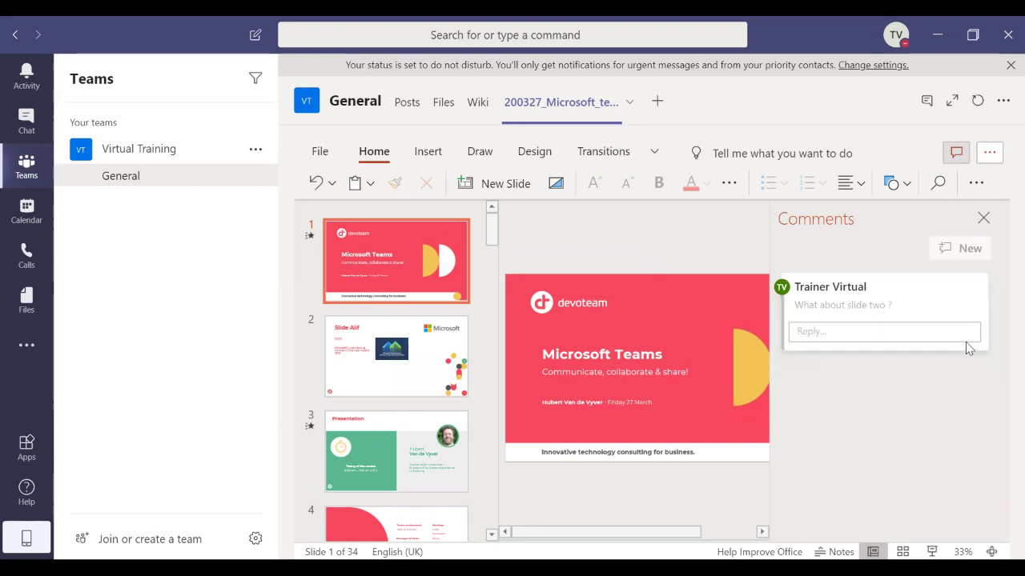
# Examine the options for opening the presentation elsewhere or downloading it, then dismiss them and close the comments pane
pyautogui.click(985, 152)
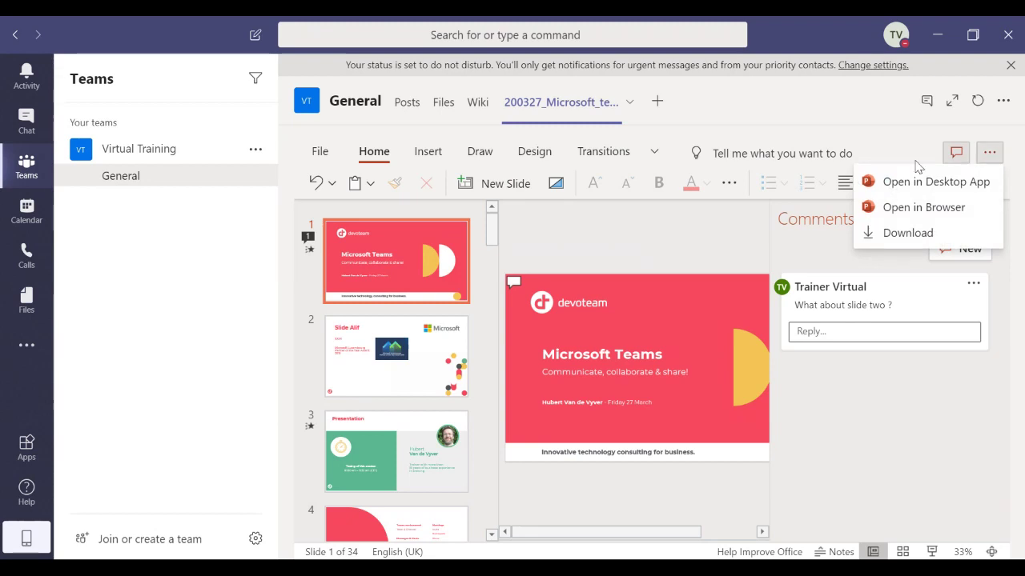
pyautogui.click(894, 142)
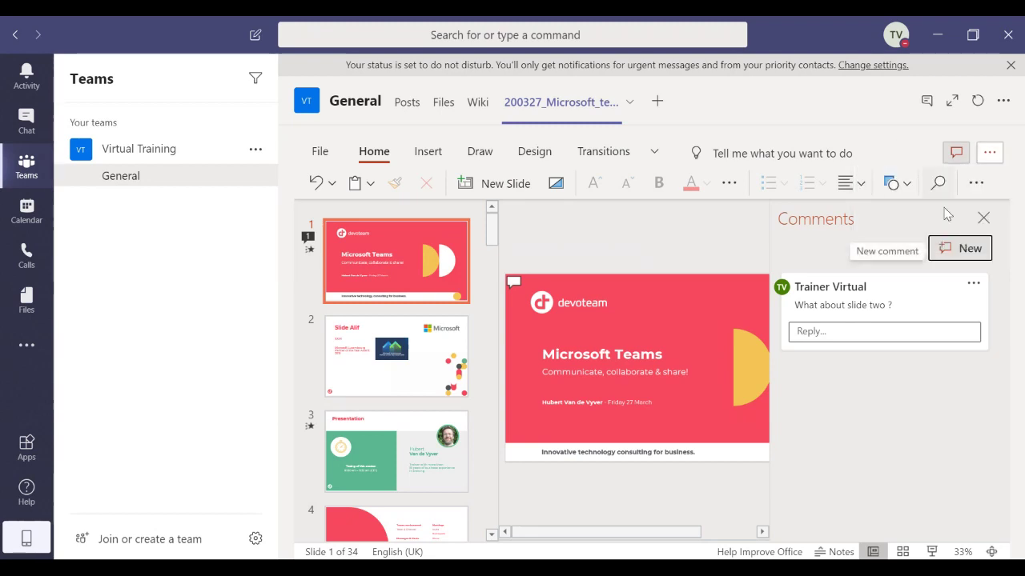
pyautogui.click(984, 220)
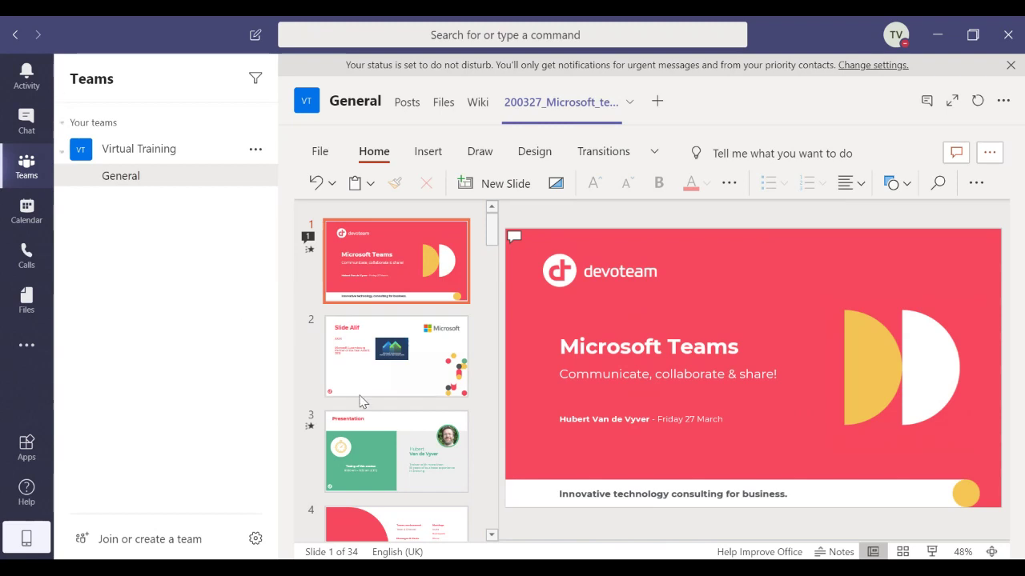
# Review the recent files and the Microsoft Teams files in the overall Files area, including the additional options for 200327_Microsoft_teams_EN.pptx
pyautogui.click(27, 303)
pyautogui.click(386, 207)
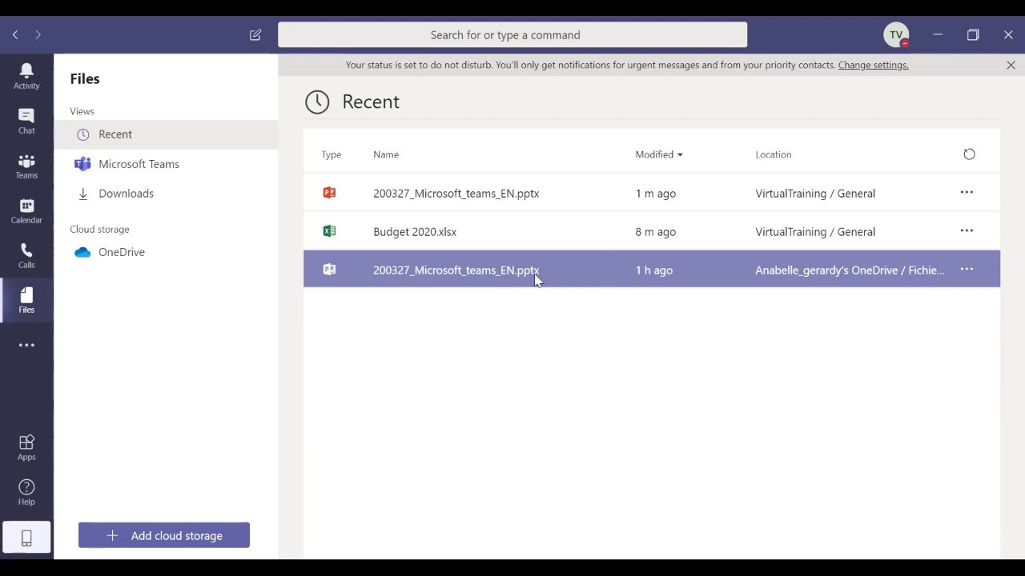
pyautogui.click(121, 167)
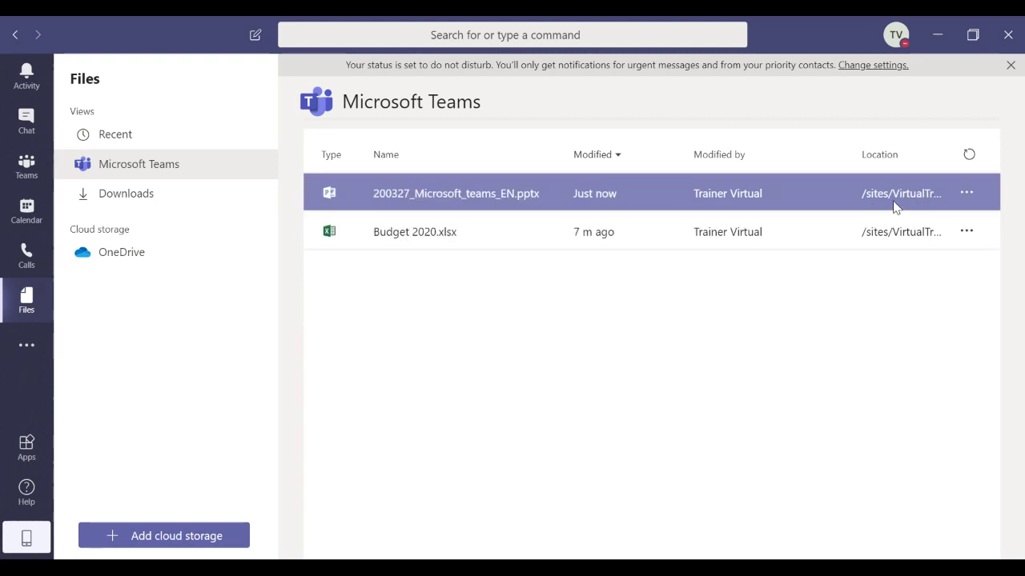
pyautogui.click(966, 193)
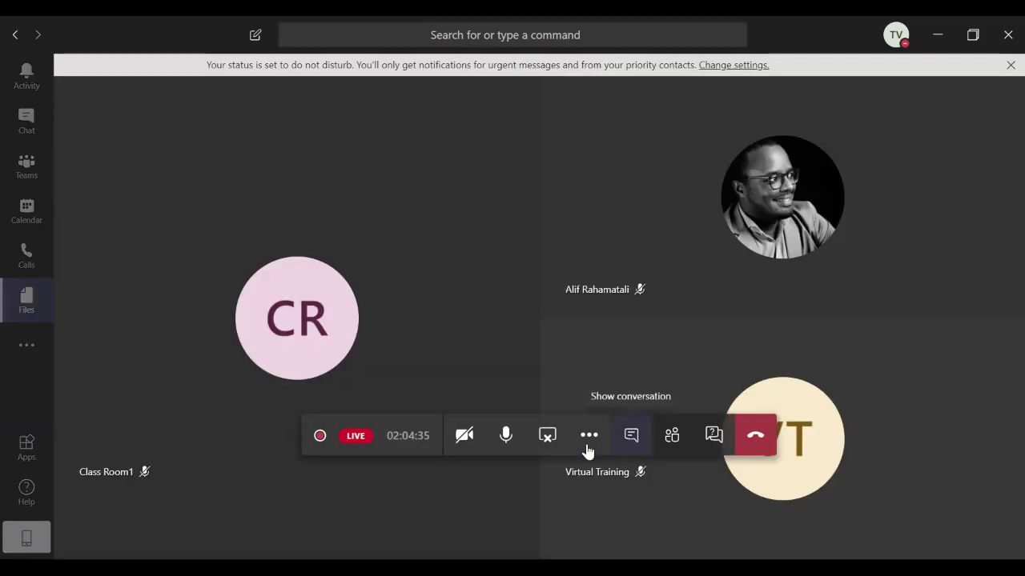
# Stop sharing the screen in the live meeting
pyautogui.click(547, 443)
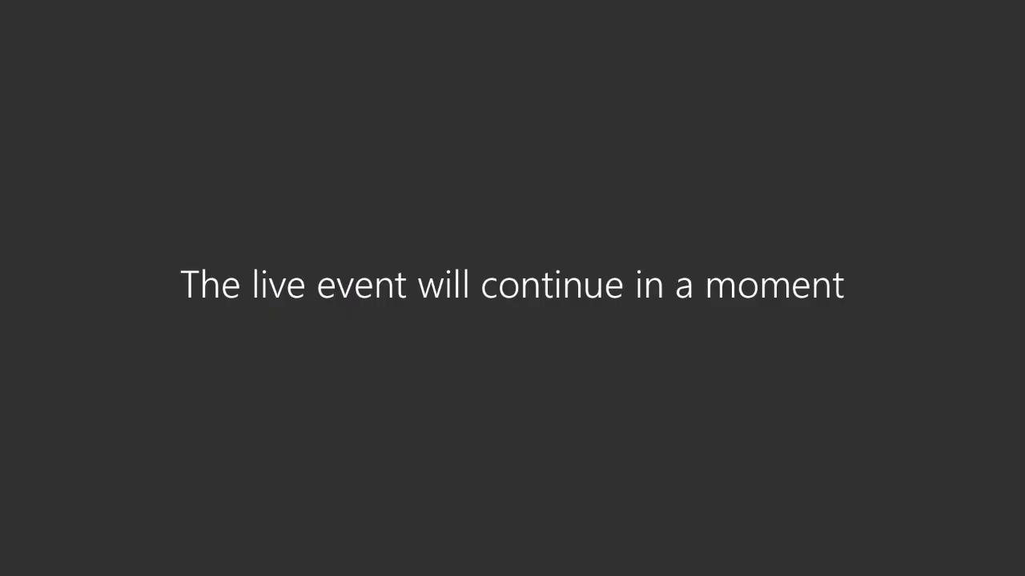